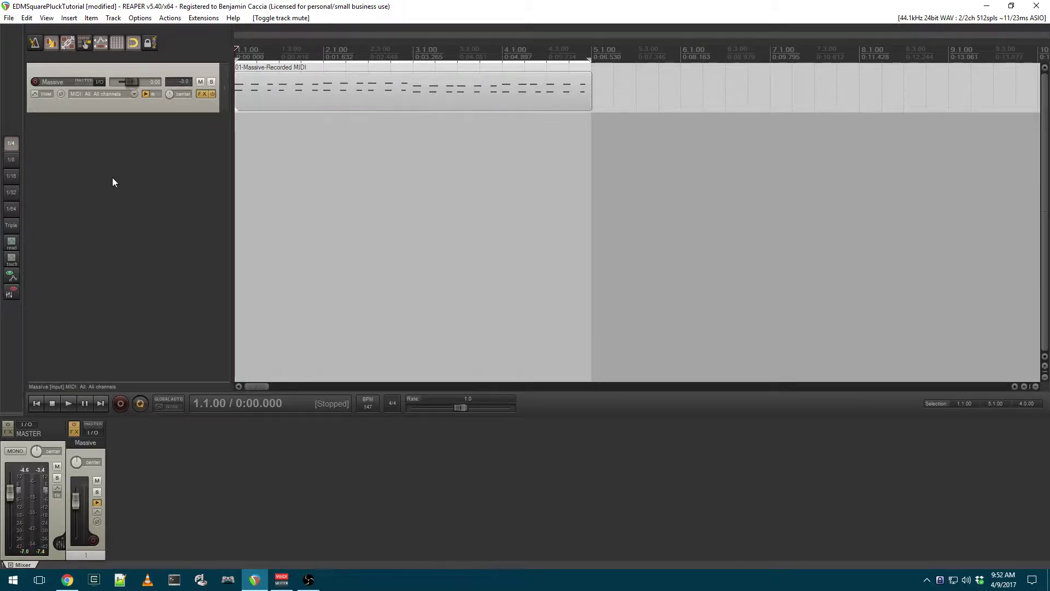
Insert the Massive (x86) virtual instrument from the Synths folder on a new track.
right_click(93, 169)
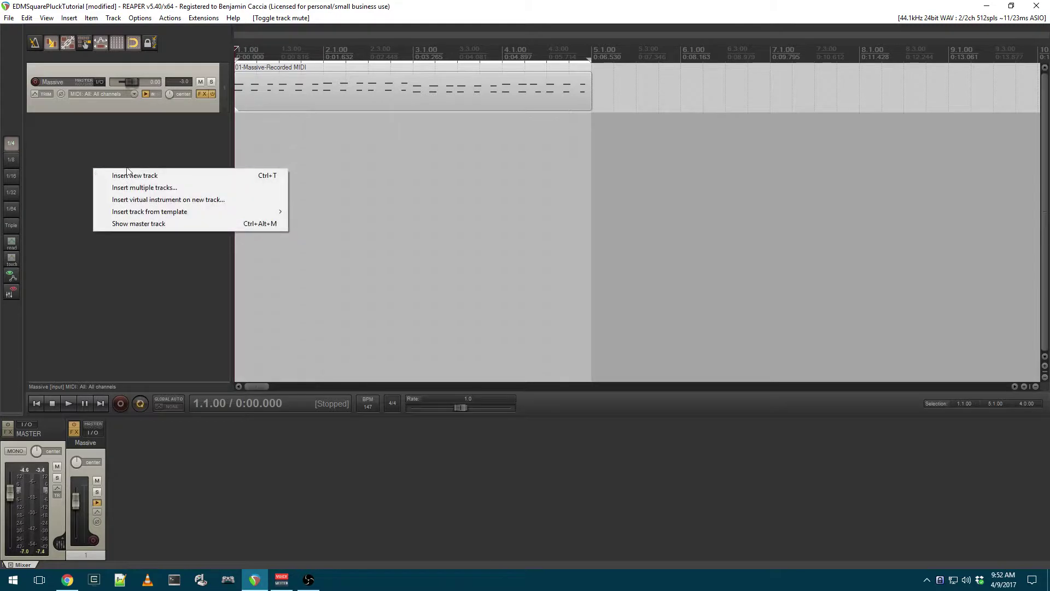
click(198, 205)
click(30, 269)
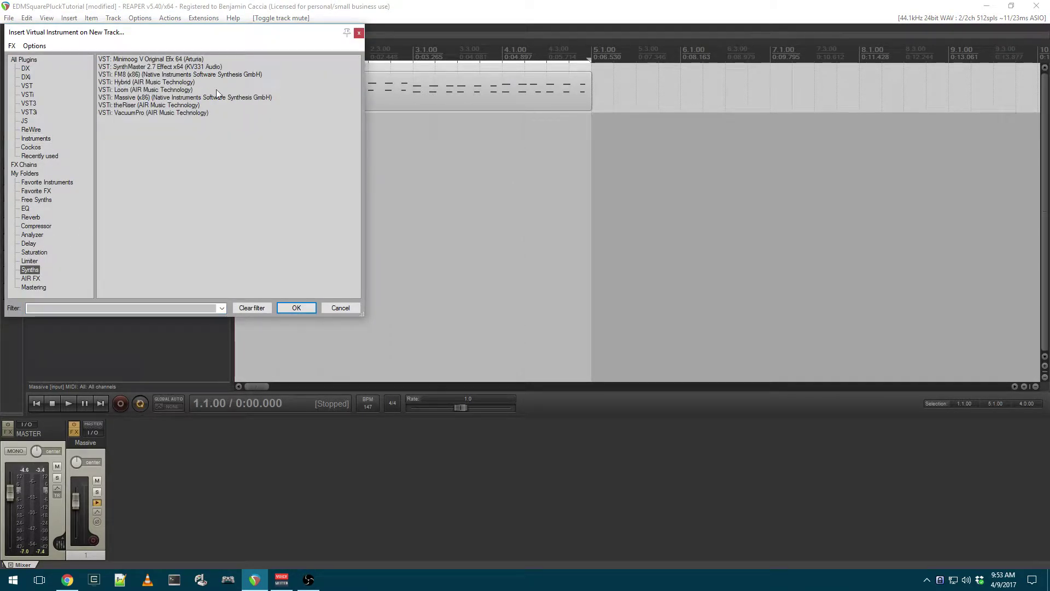
double_click(133, 98)
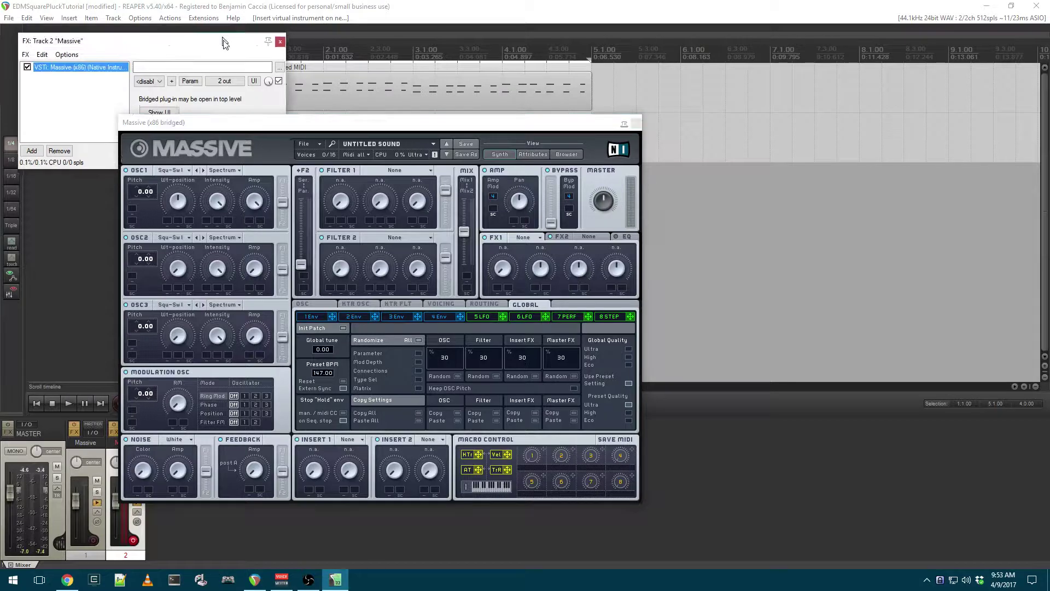
Mute the first Massive track and copy its recorded MIDI item to the start of track 2.
click(201, 81)
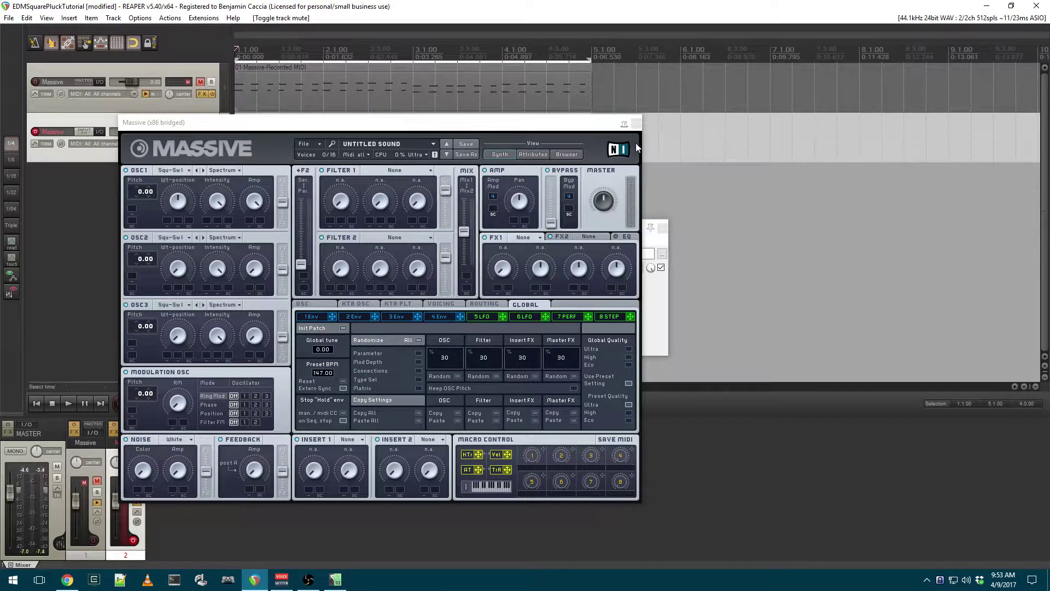
click(637, 124)
click(301, 89)
drag(302, 89, 293, 139)
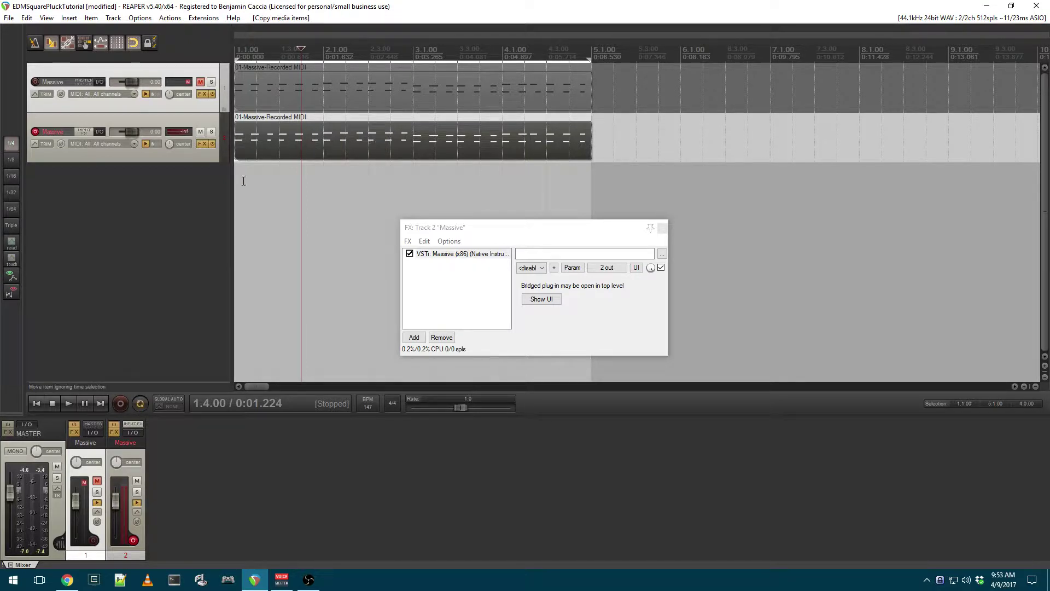
Reopen the Massive interface on track 2 and audition the untitled sound with the copied MIDI.
drag(487, 227, 483, 204)
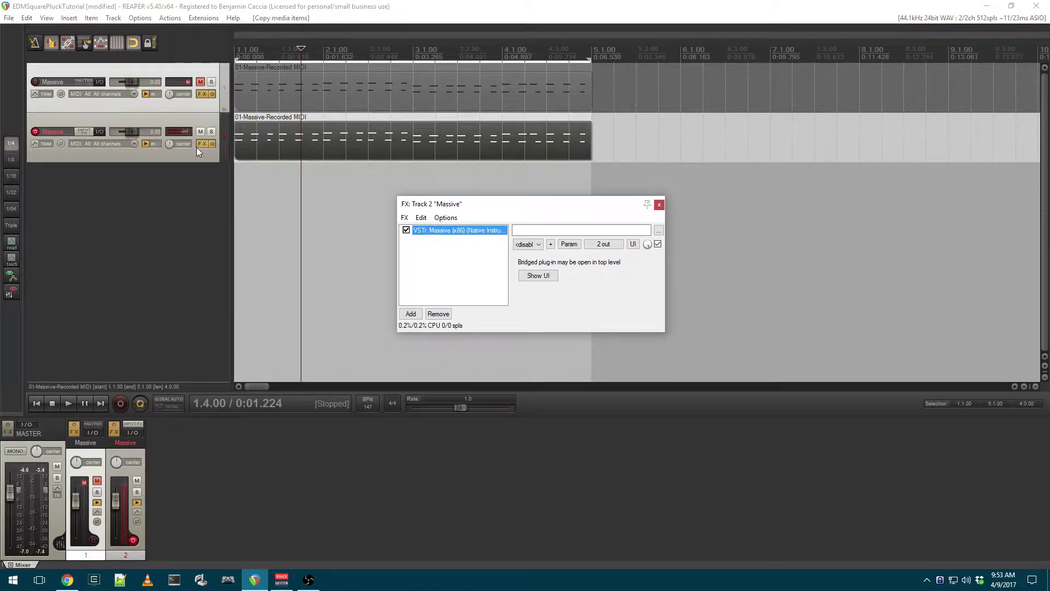
click(199, 145)
click(202, 143)
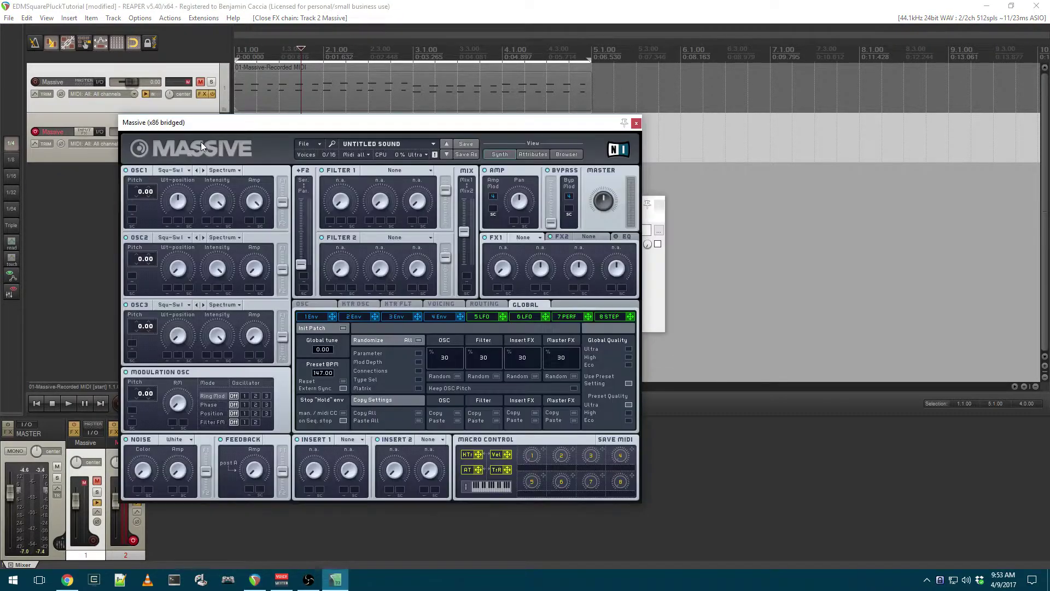
key(space)
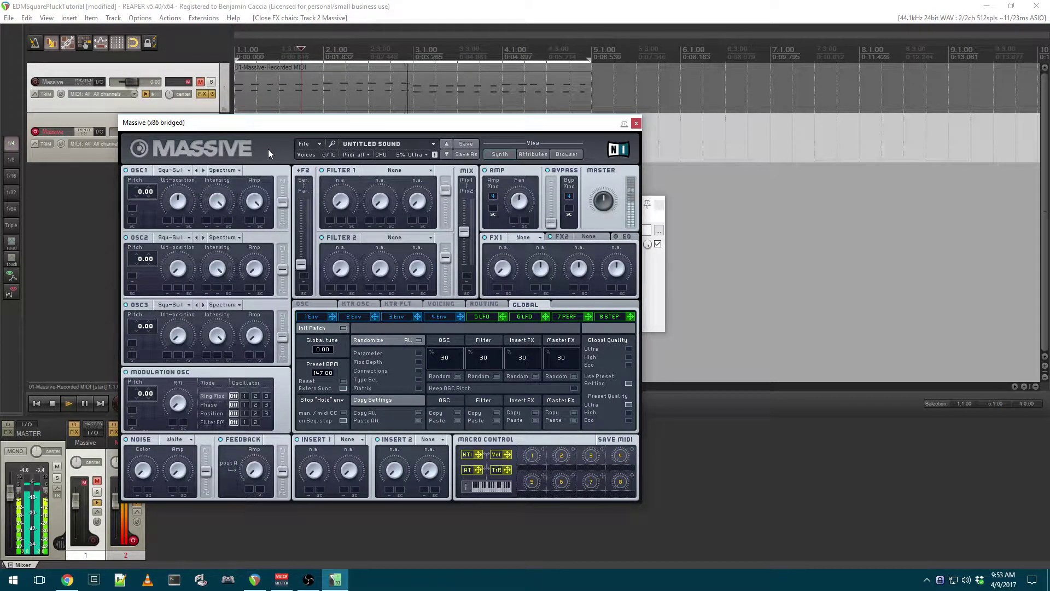
key(space)
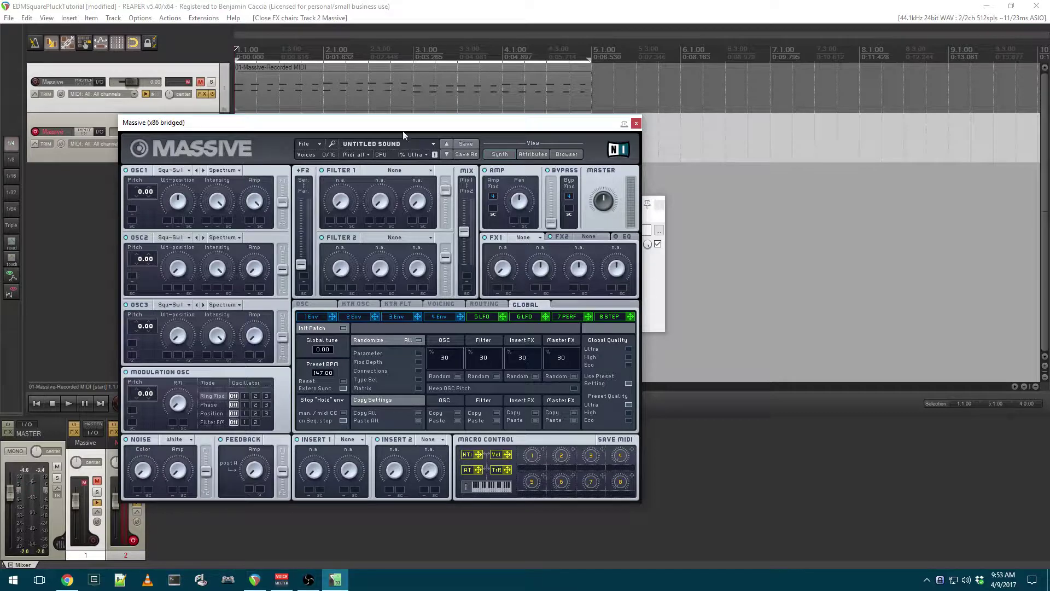
Turn OSC1's Wt-position fully up and audition the square wave sound.
drag(391, 124, 476, 87)
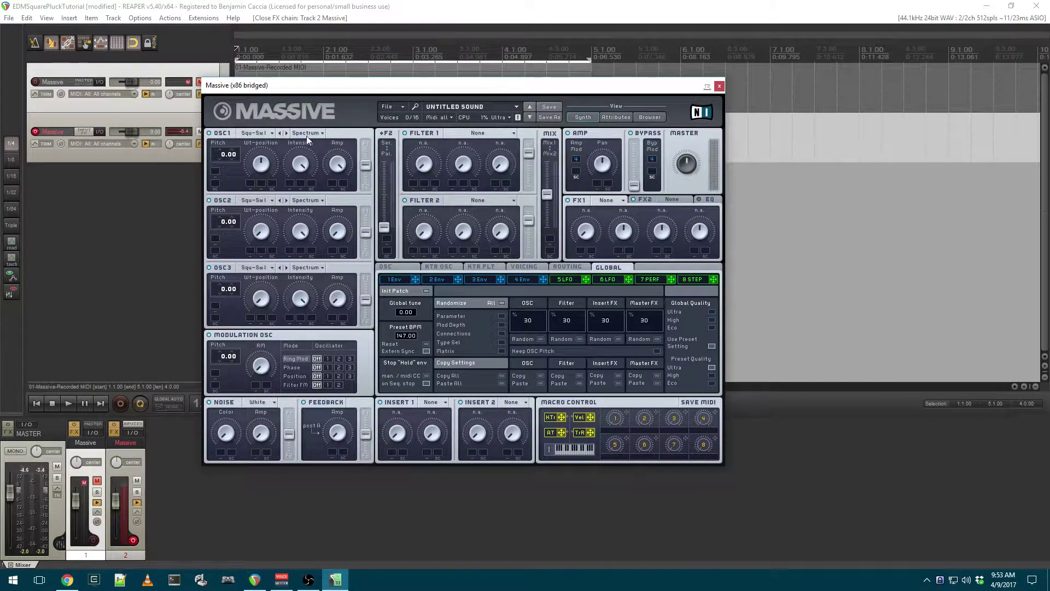
drag(326, 91, 345, 125)
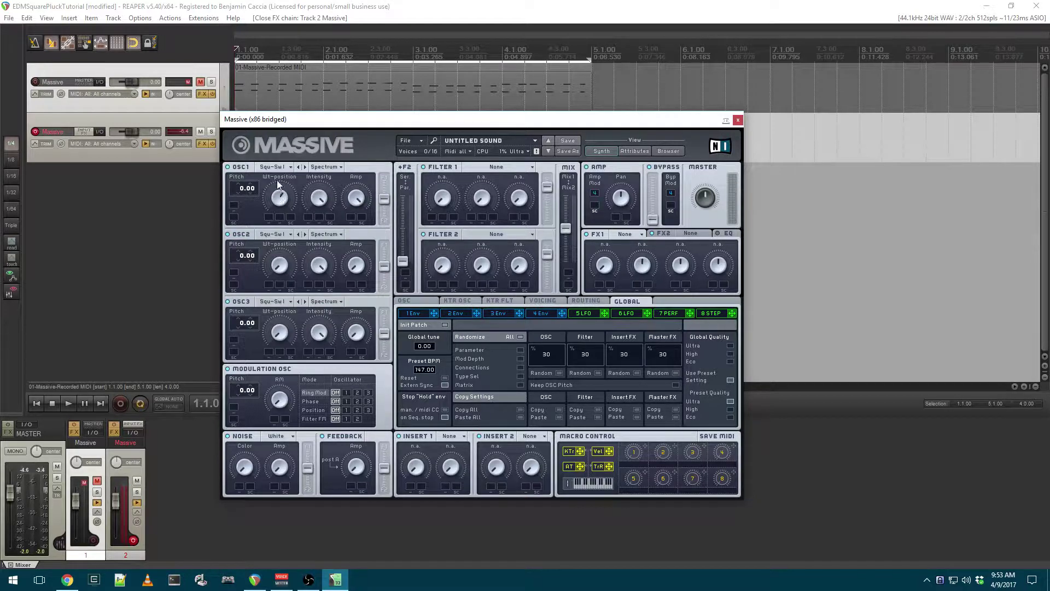
drag(278, 181, 282, 143)
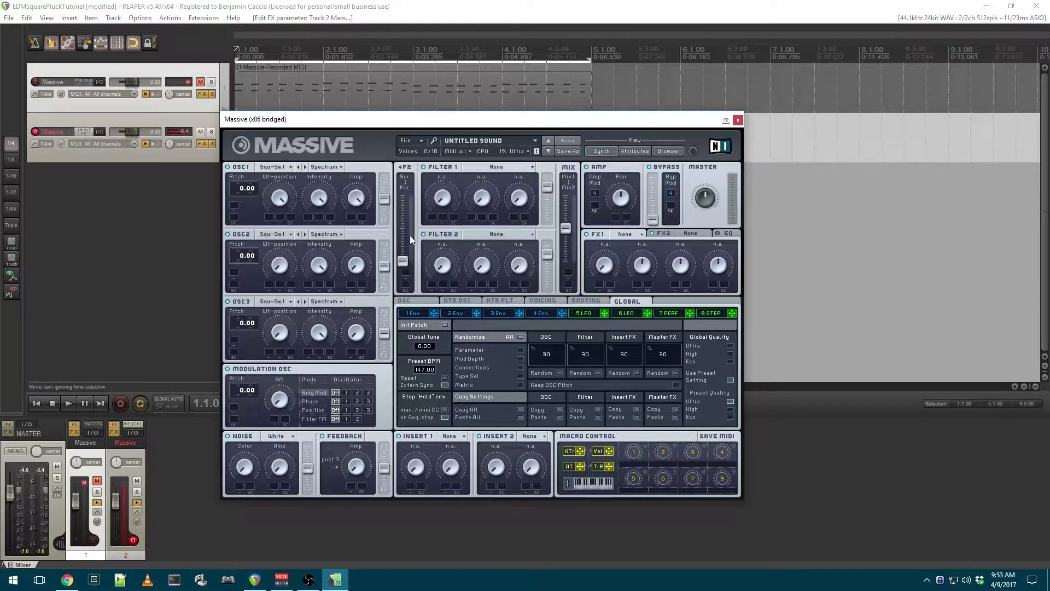
key(space)
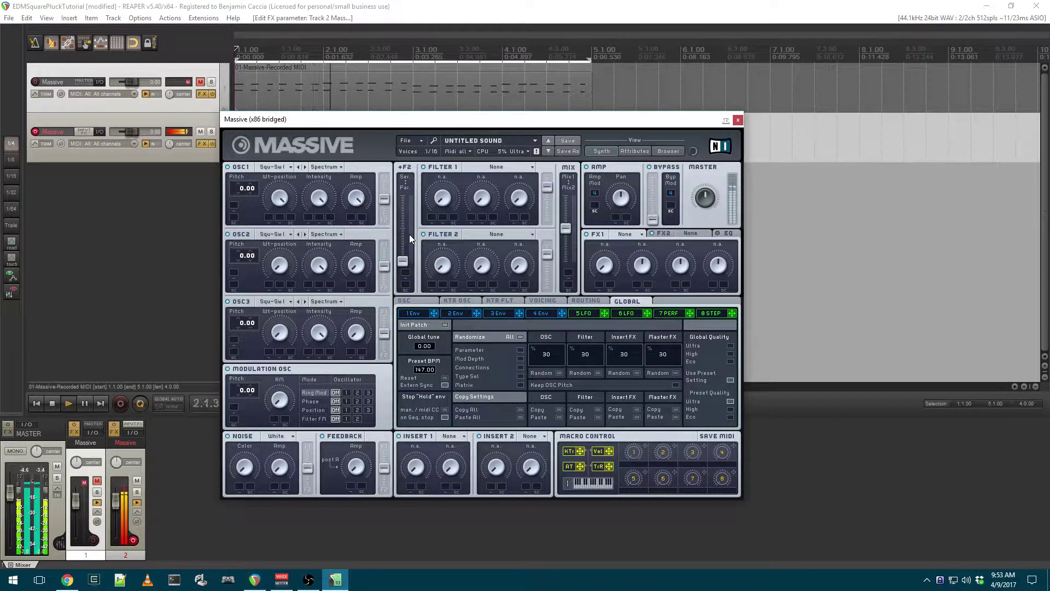
key(space)
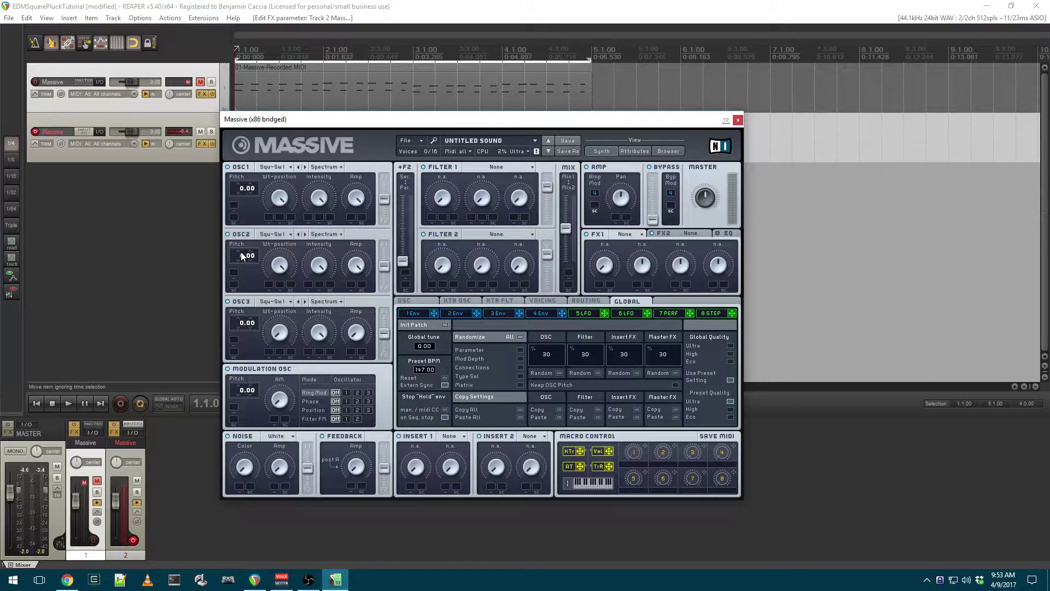
Set OSC2's pitch to -12.00 while the loop plays.
key(space)
drag(241, 252, 241, 267)
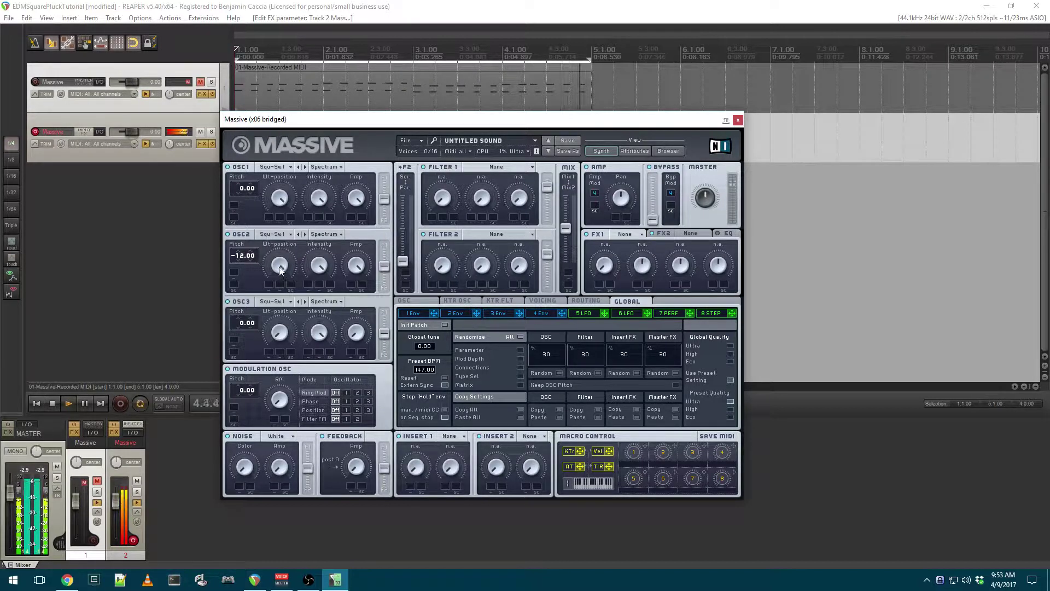
key(space)
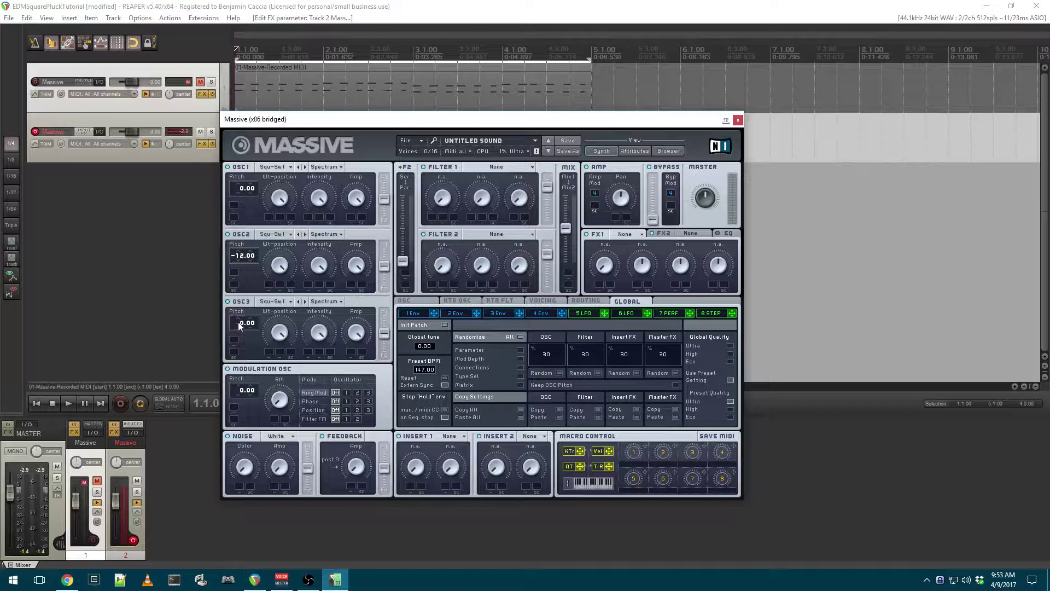
Try OSC3 at a pitch of 12.00 and audition the result.
drag(239, 321, 246, 308)
key(space)
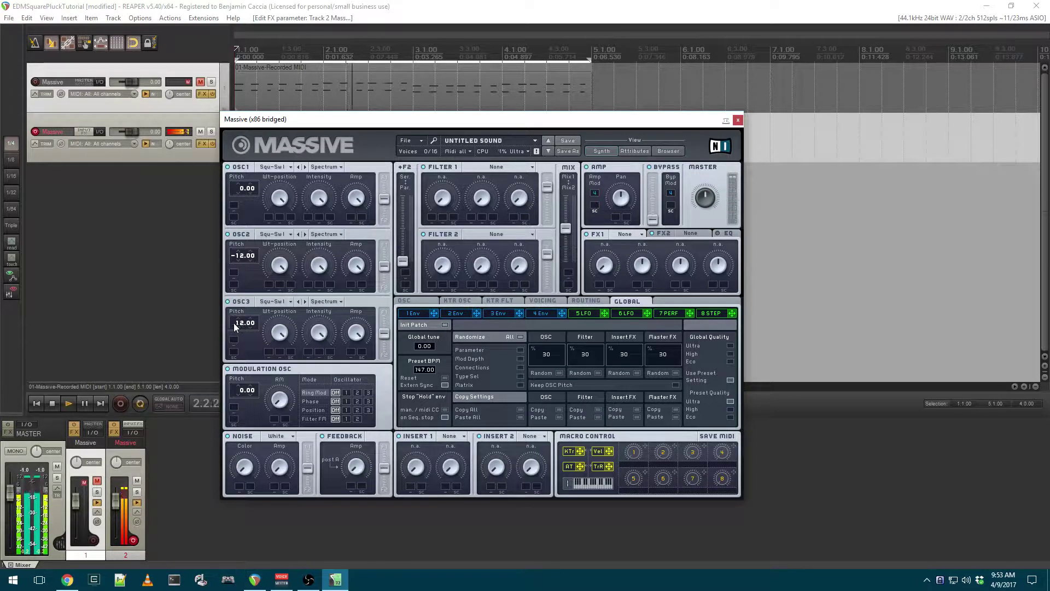
key(space)
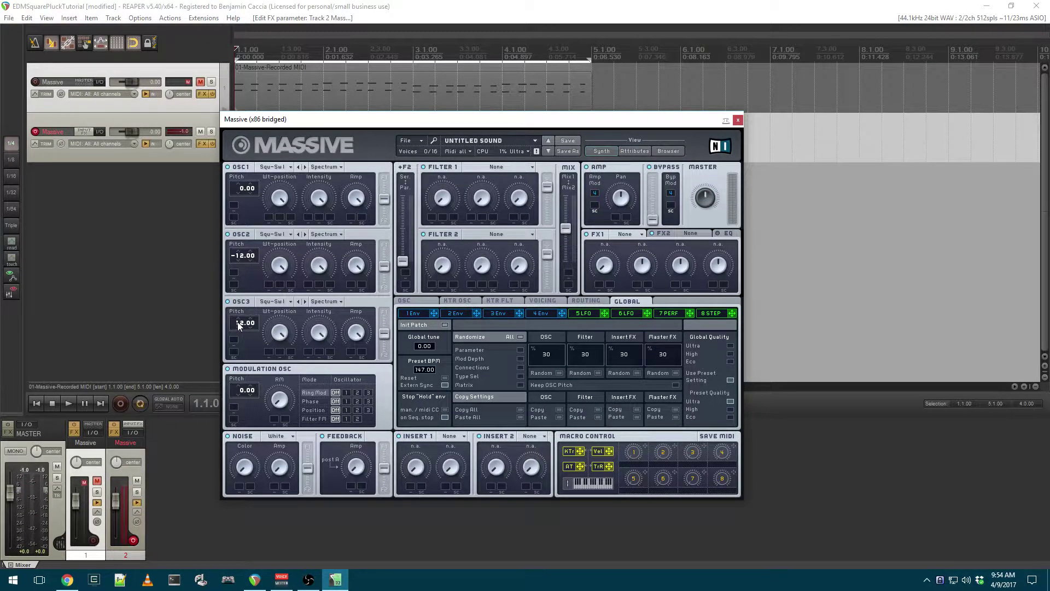
Set OSC3's pitch to -12.00 while the loop plays.
key(space)
drag(237, 322, 240, 348)
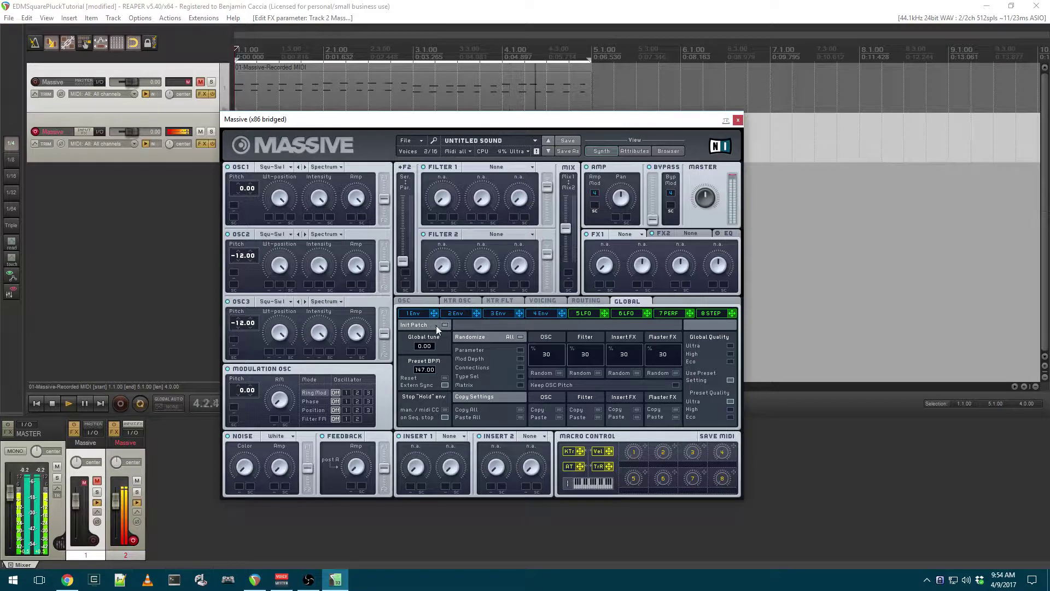
key(space)
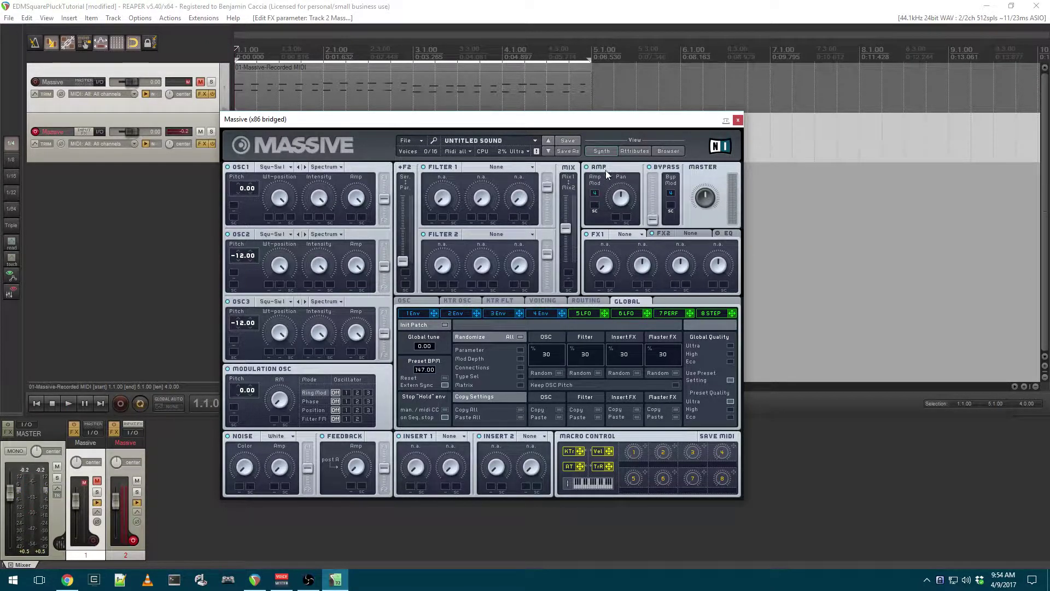
Lower envelope 4's decay level to zero during playback to shape the amplitude into a pluck.
click(550, 313)
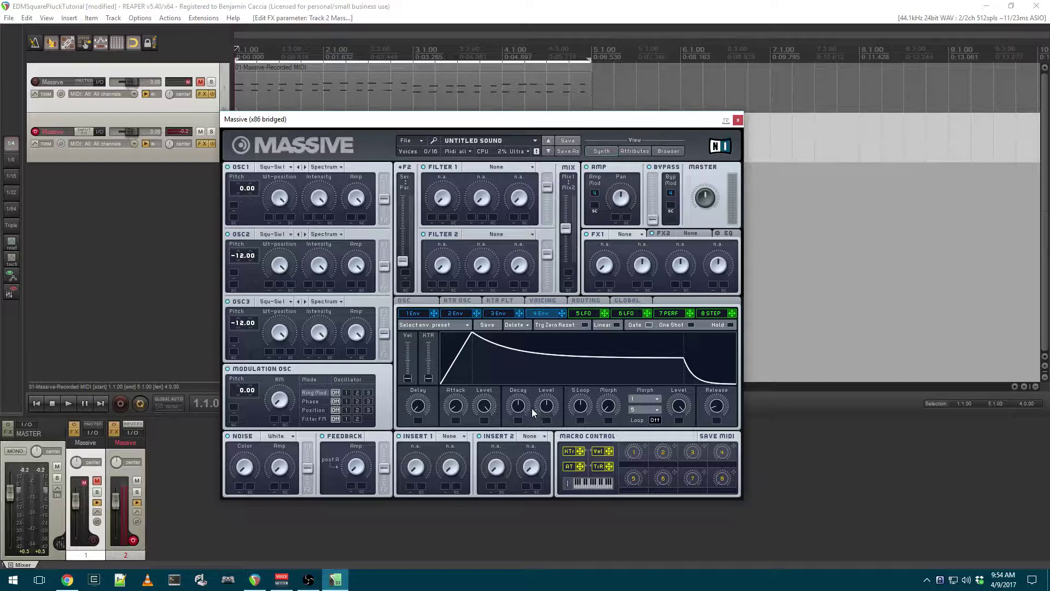
key(space)
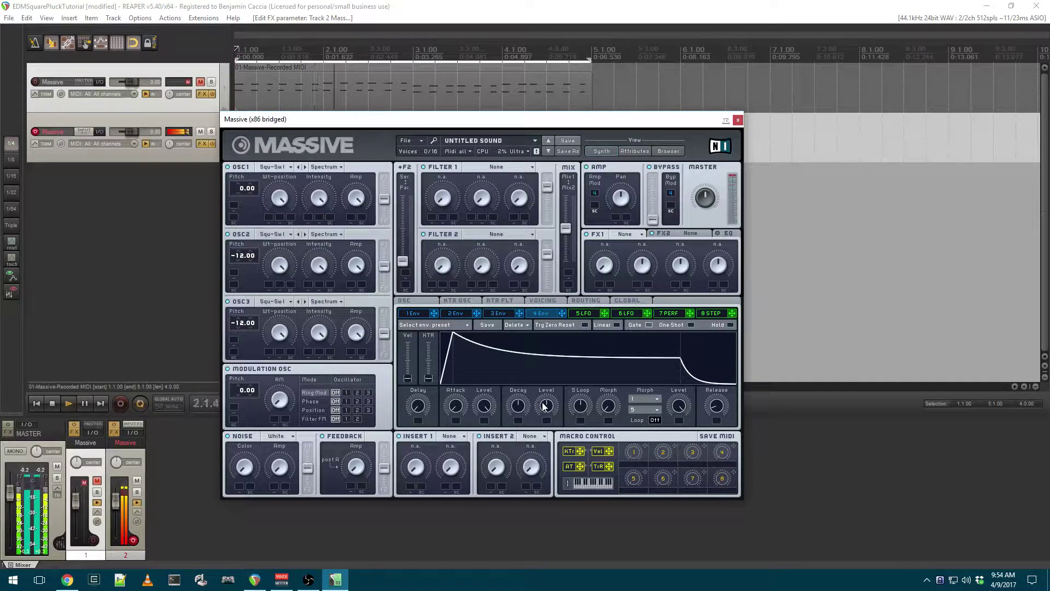
drag(544, 405, 544, 432)
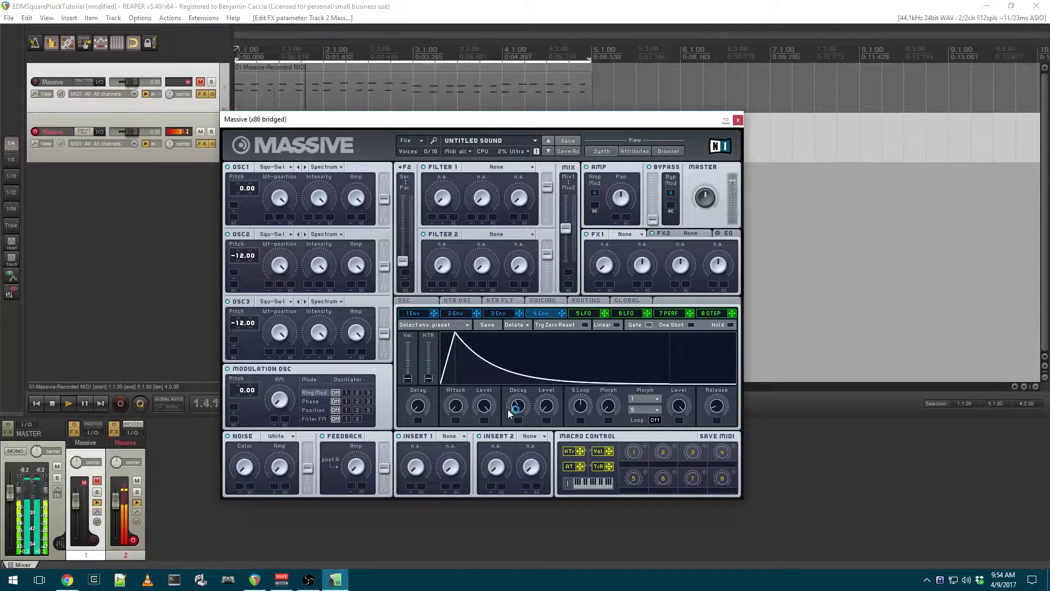
key(space)
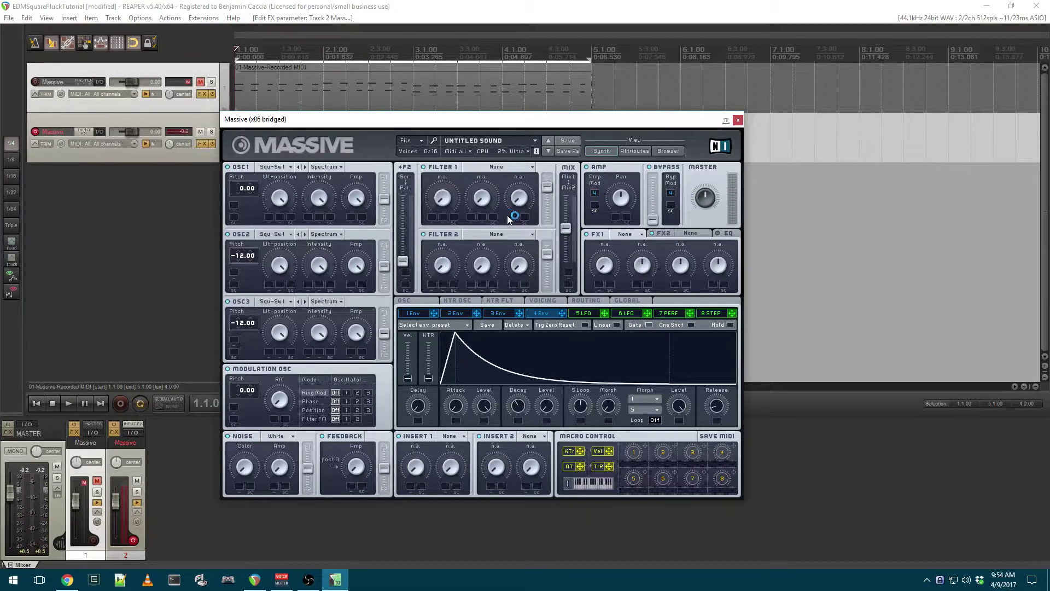
Set the unisono voices to 4 in the voicing settings while the loop plays.
click(546, 301)
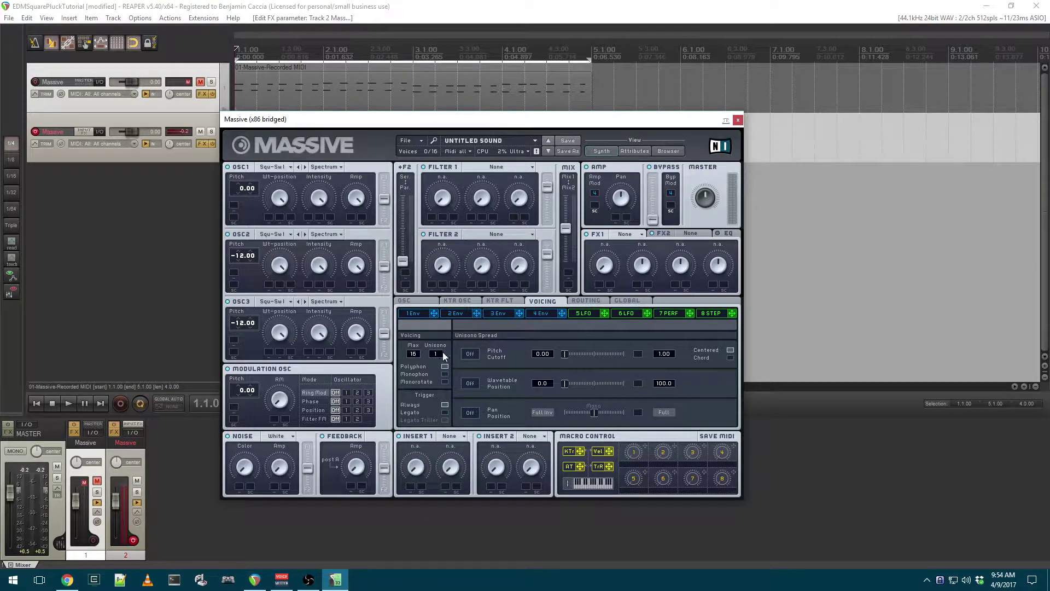
key(space)
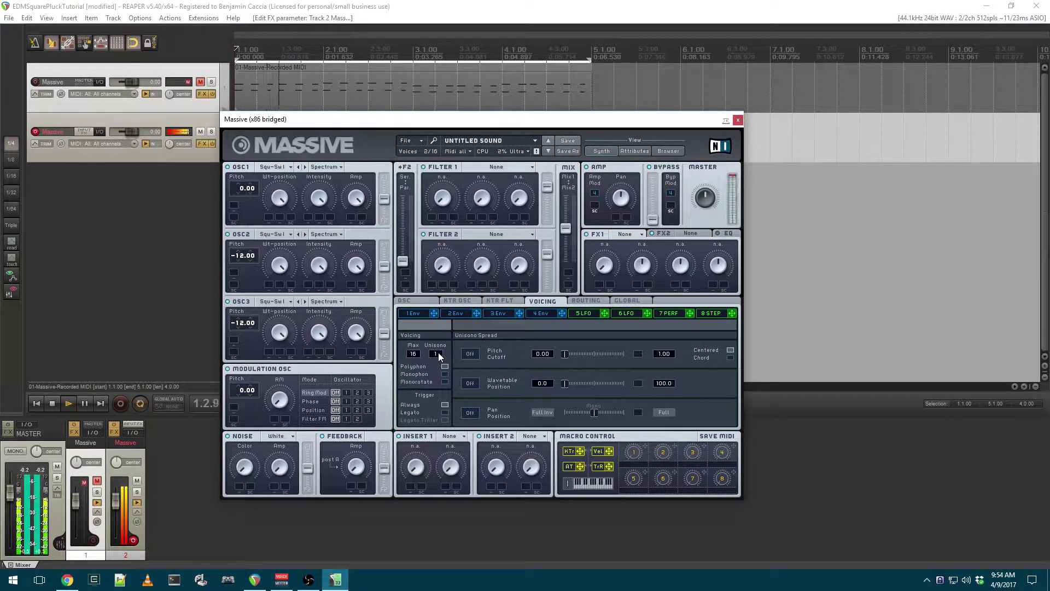
drag(438, 353, 449, 347)
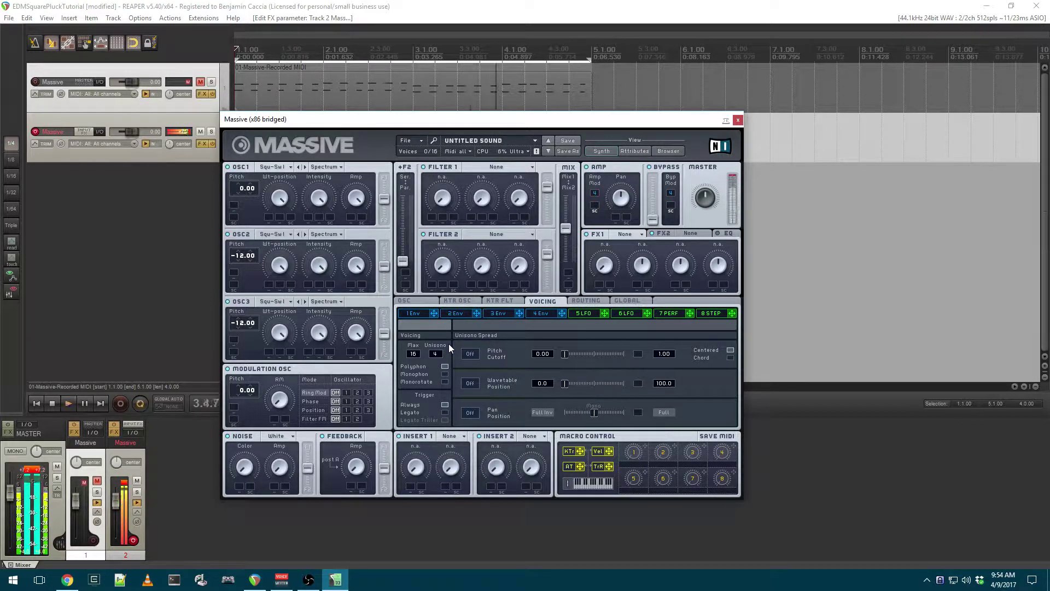
key(space)
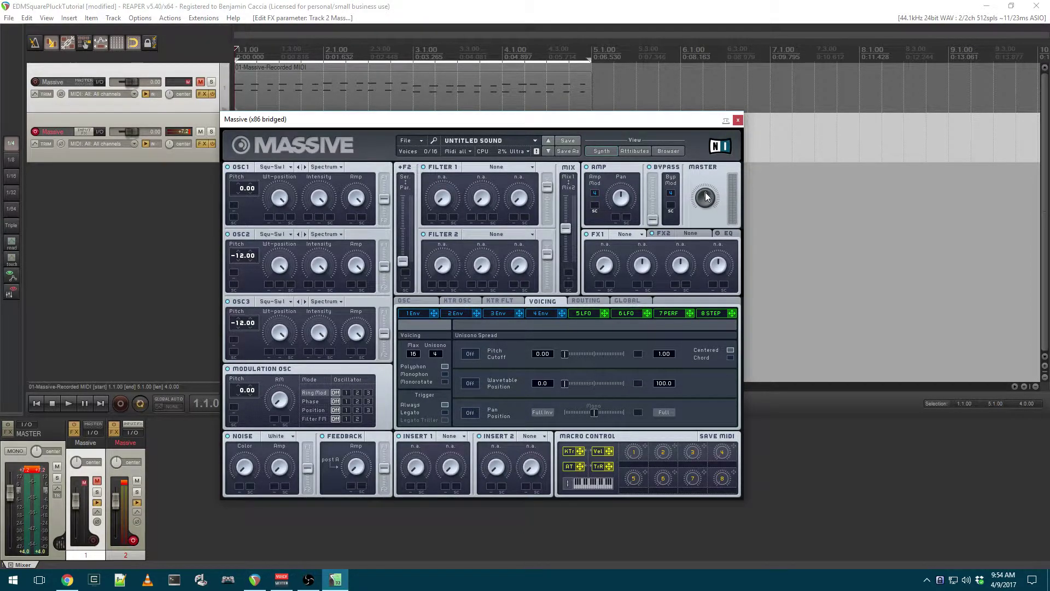
Lower Massive's master volume during playback and enable the unisono Pitch Cutoff spread.
key(space)
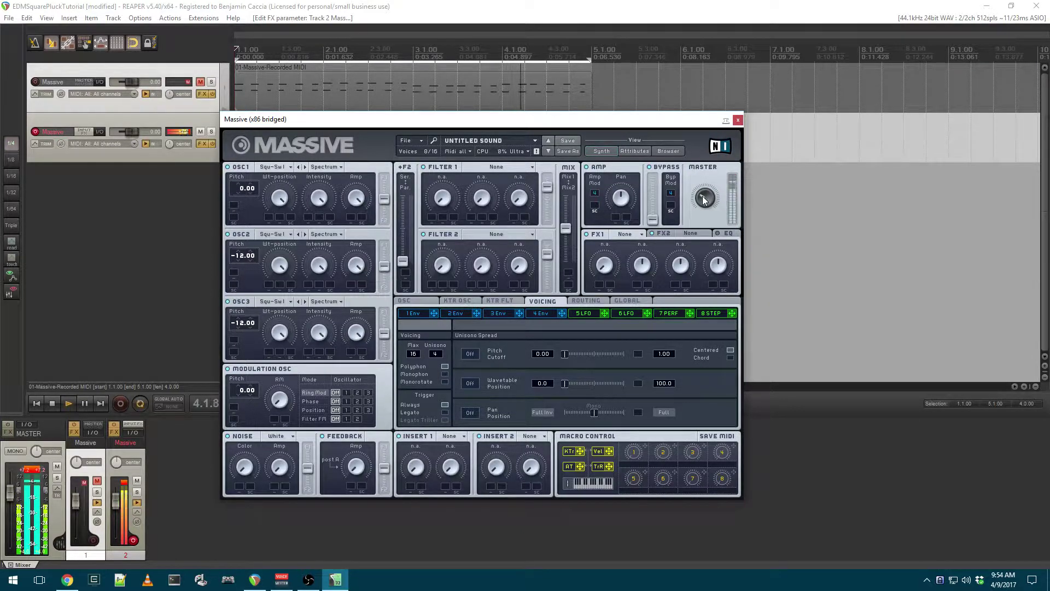
key(space)
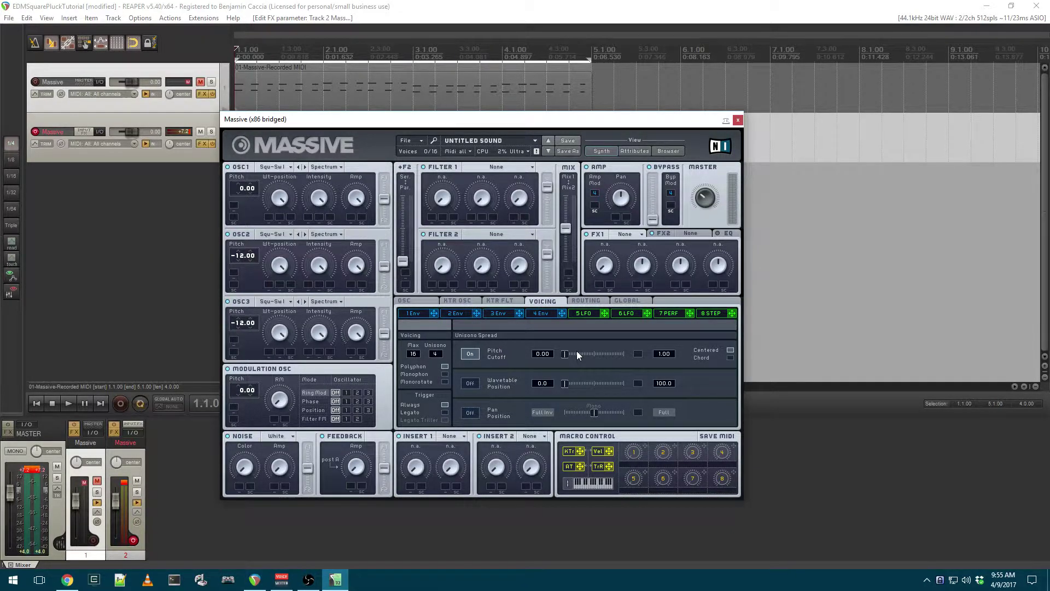
Raise the Pitch Cutoff unisono spread slightly above its minimum while the loop plays.
key(space)
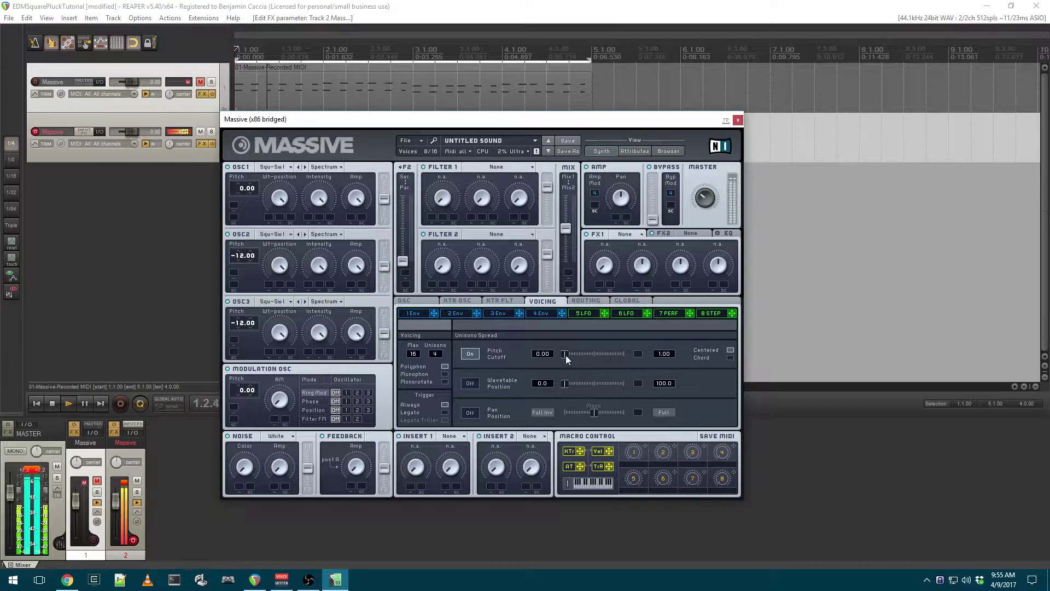
mouse_move(566, 355)
mouse_down()
mouse_move(618, 356)
mouse_move(574, 353)
mouse_up()
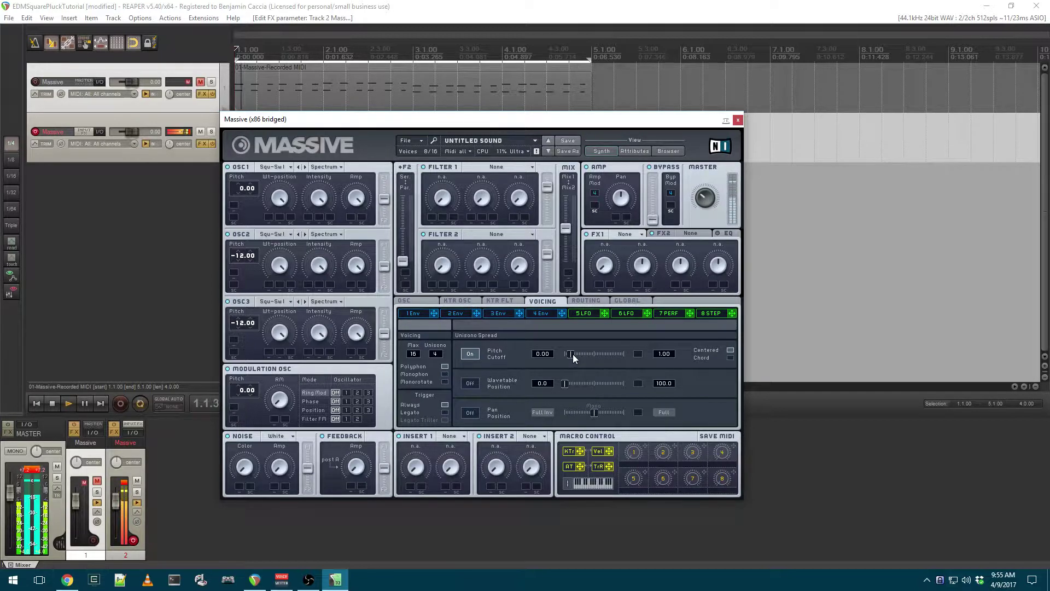
key(space)
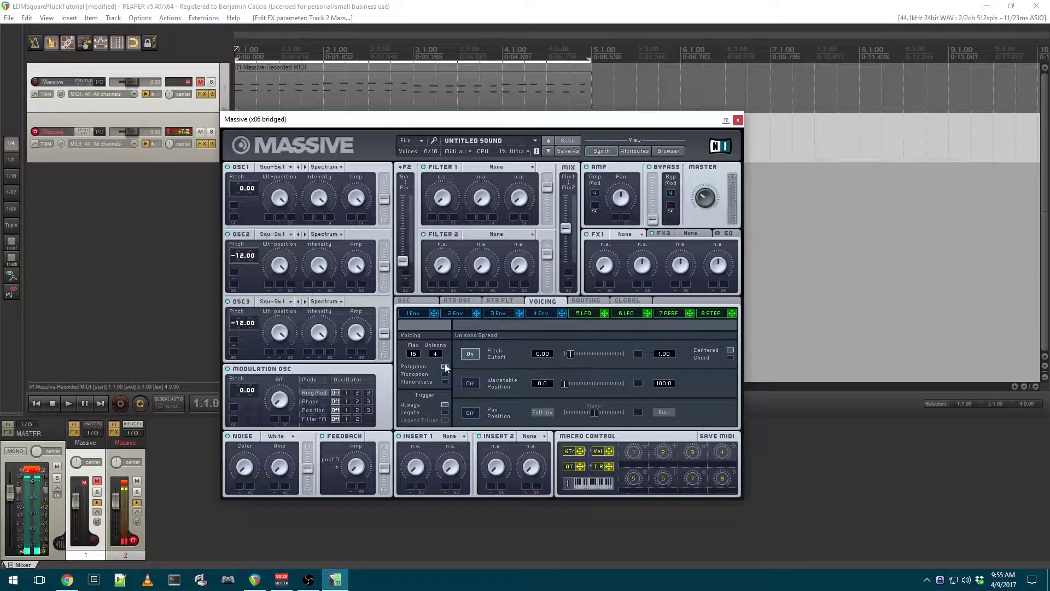
Reset the master track's peak meter and toggle the Pitch Cutoff spread during playback to compare the sound.
click(52, 465)
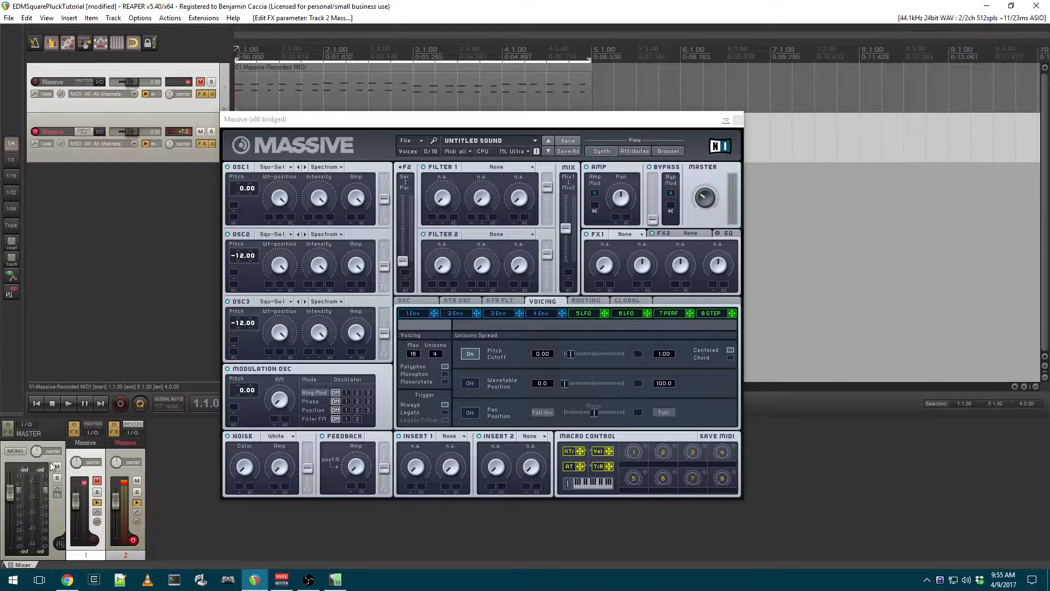
key(space)
click(471, 352)
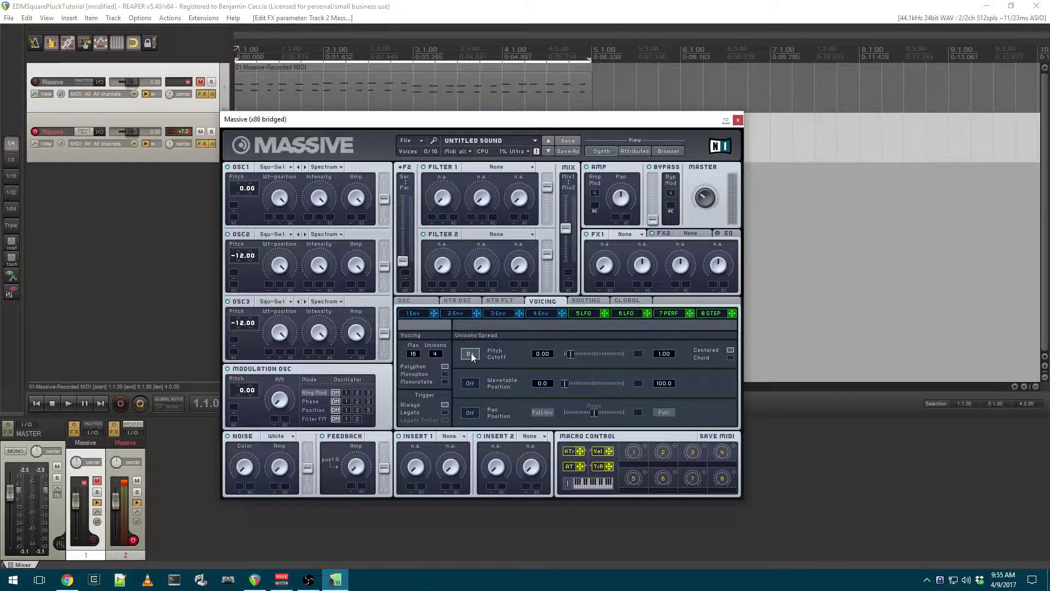
Turn on the unisono Pitch Cutoff and Pan Position spreads, and move the pan spread to Full Inv while the loop plays.
click(469, 353)
drag(542, 119, 621, 108)
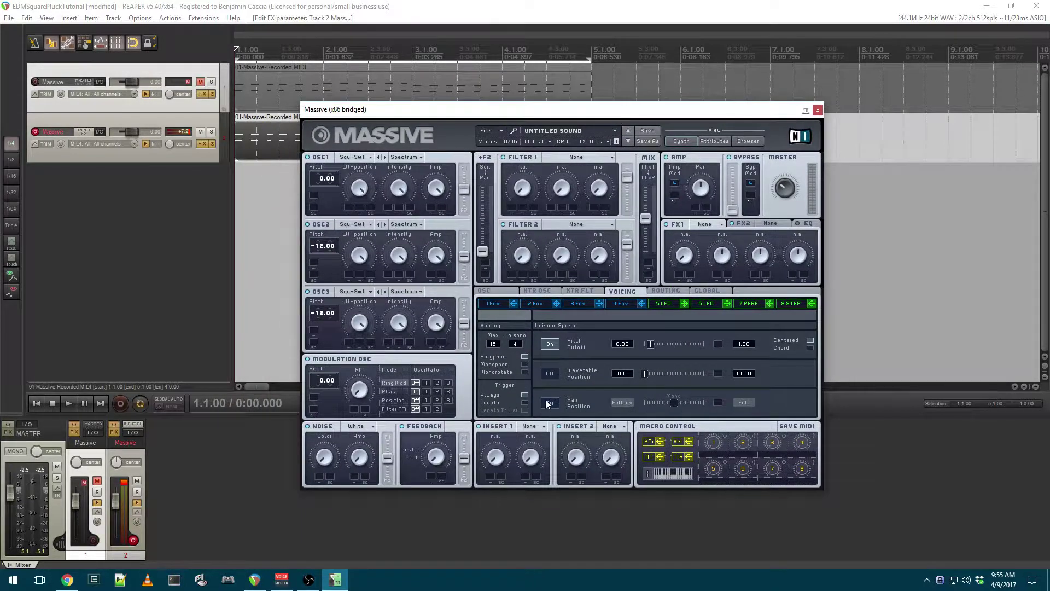
click(548, 402)
key(space)
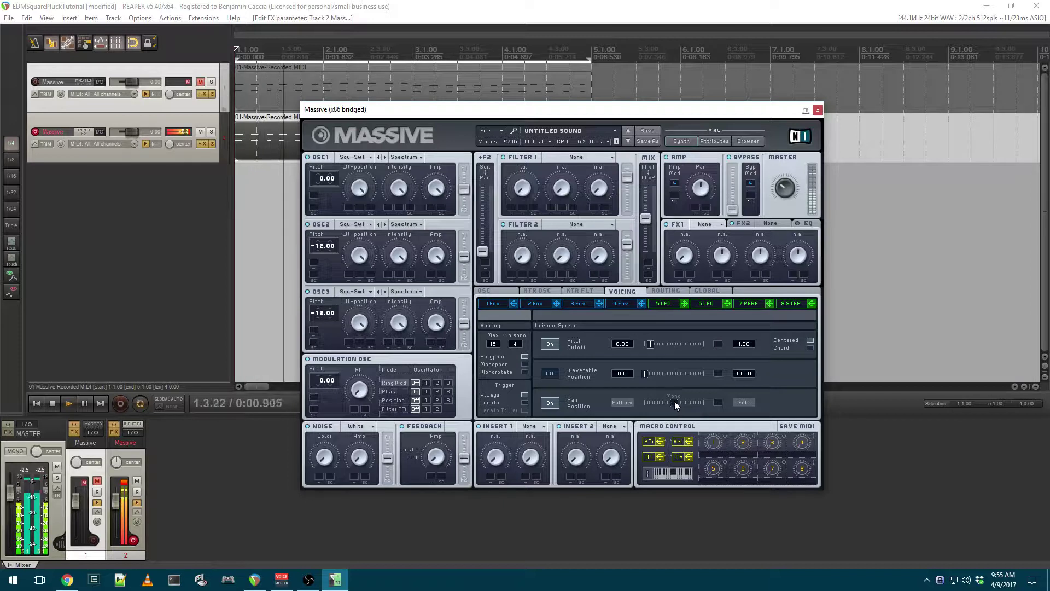
drag(674, 401, 635, 401)
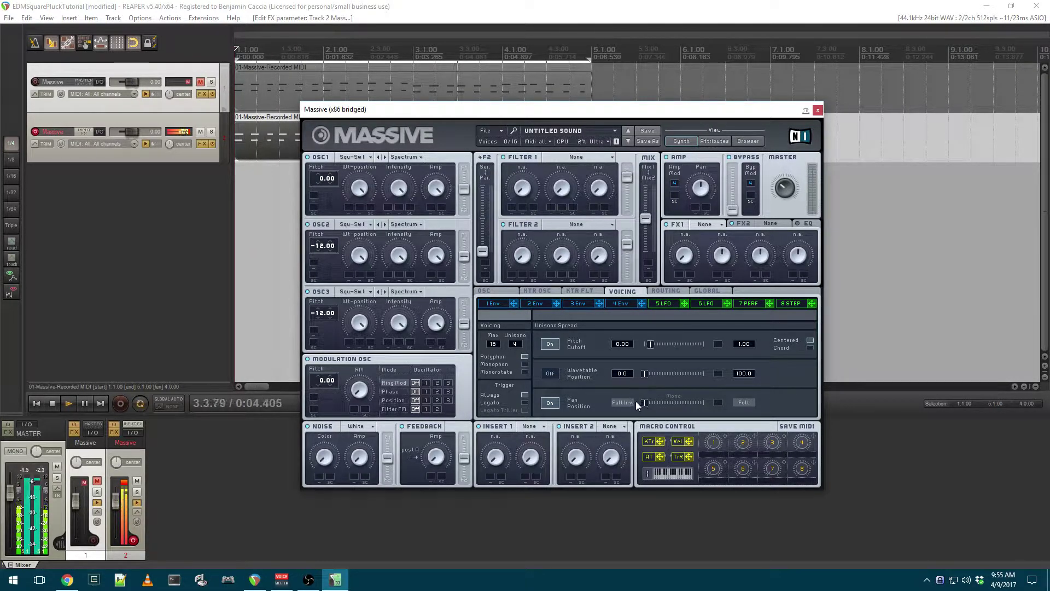
key(space)
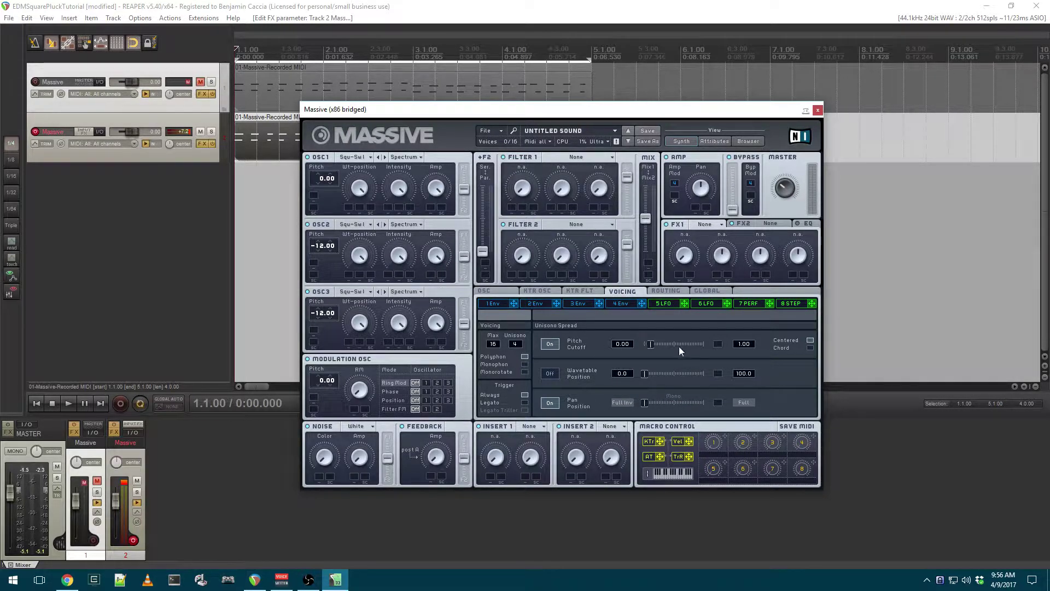
Load Reverb into FX1 and raise its dry/wet amount slightly while auditioning the loop.
click(716, 224)
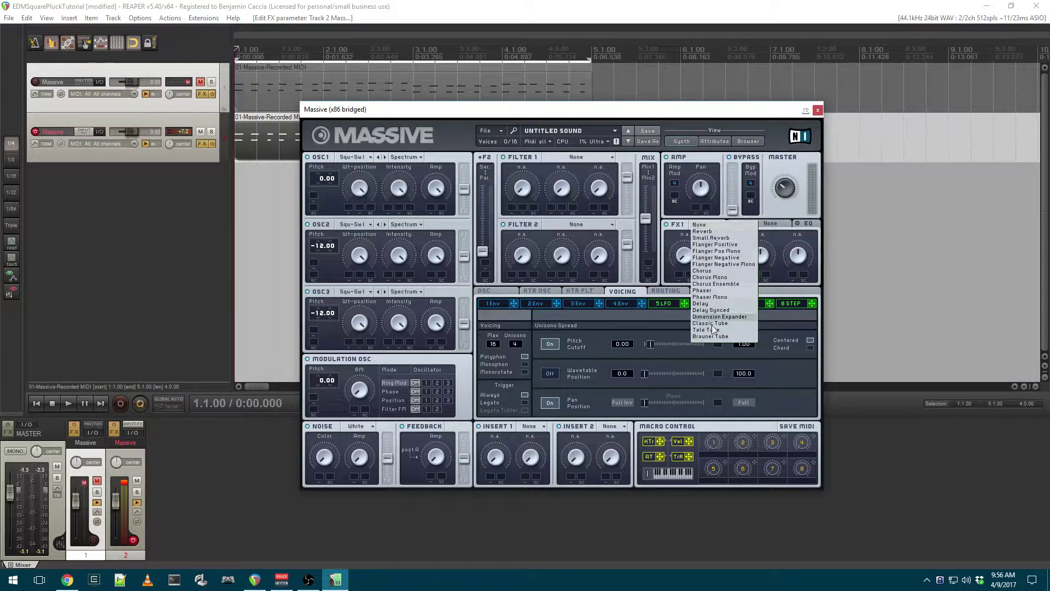
click(706, 232)
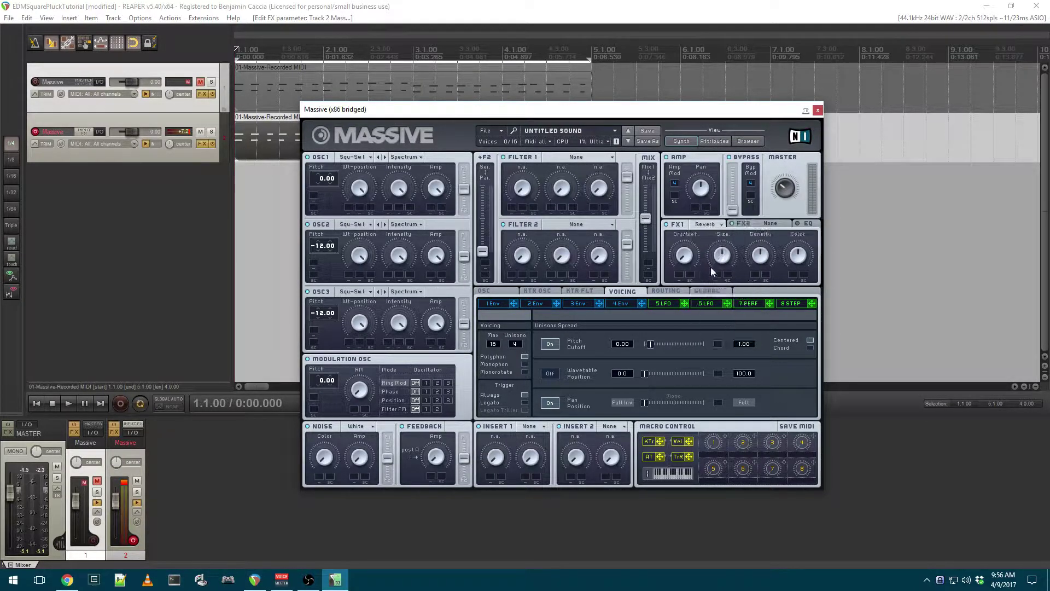
key(space)
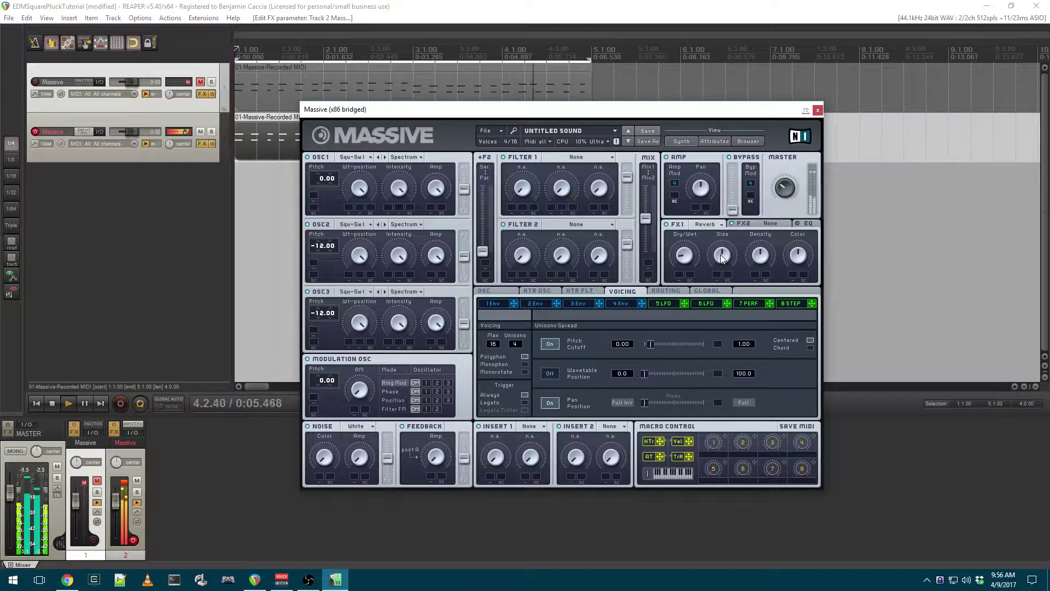
key(space)
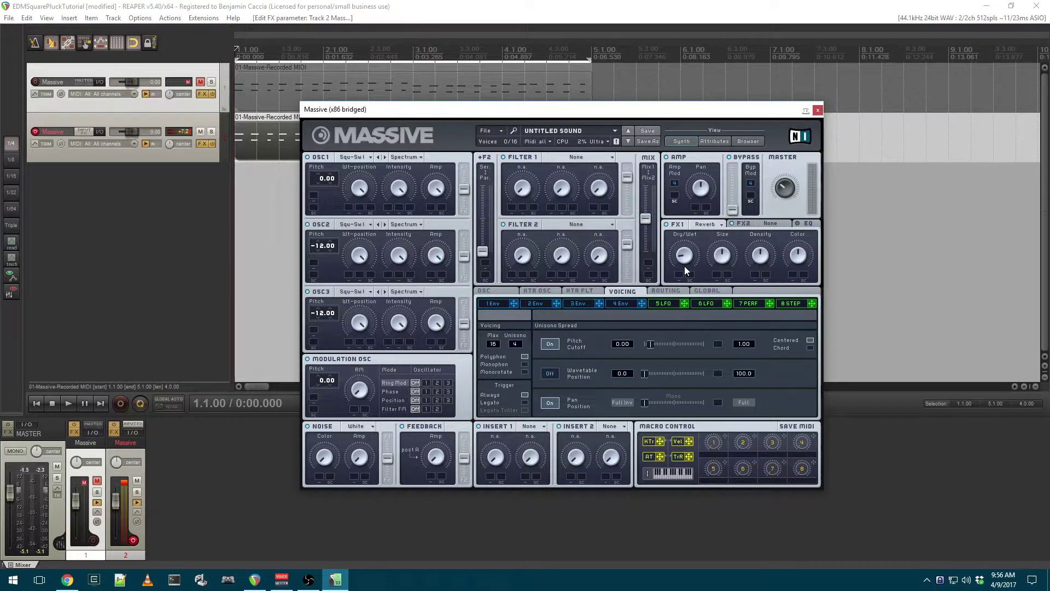
Load Dimension Expander into FX2, raise its dry/wet amount slightly during playback, and audition the loop with the effects.
click(780, 223)
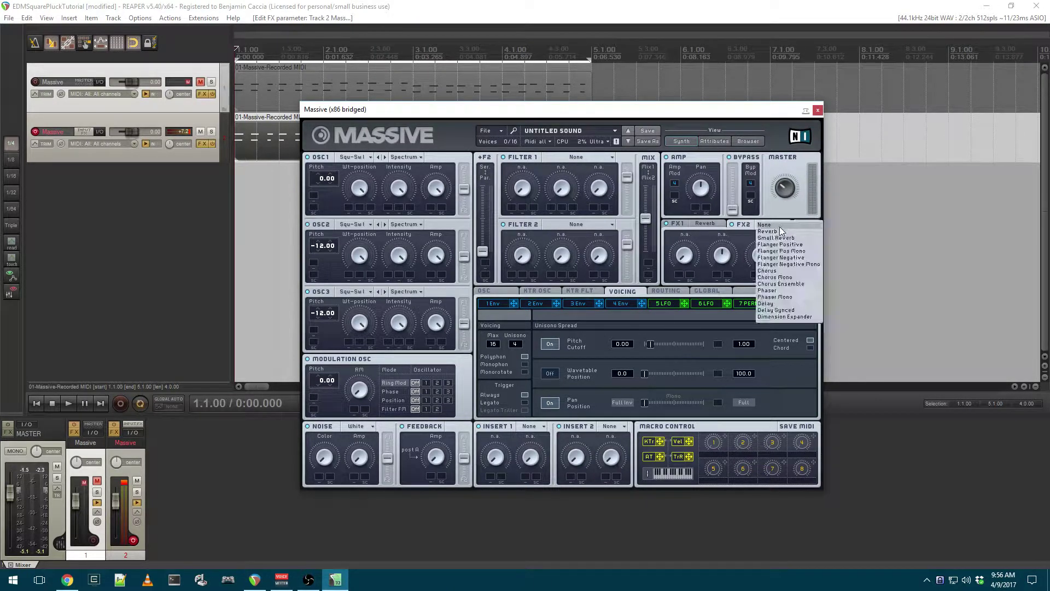
click(779, 317)
key(space)
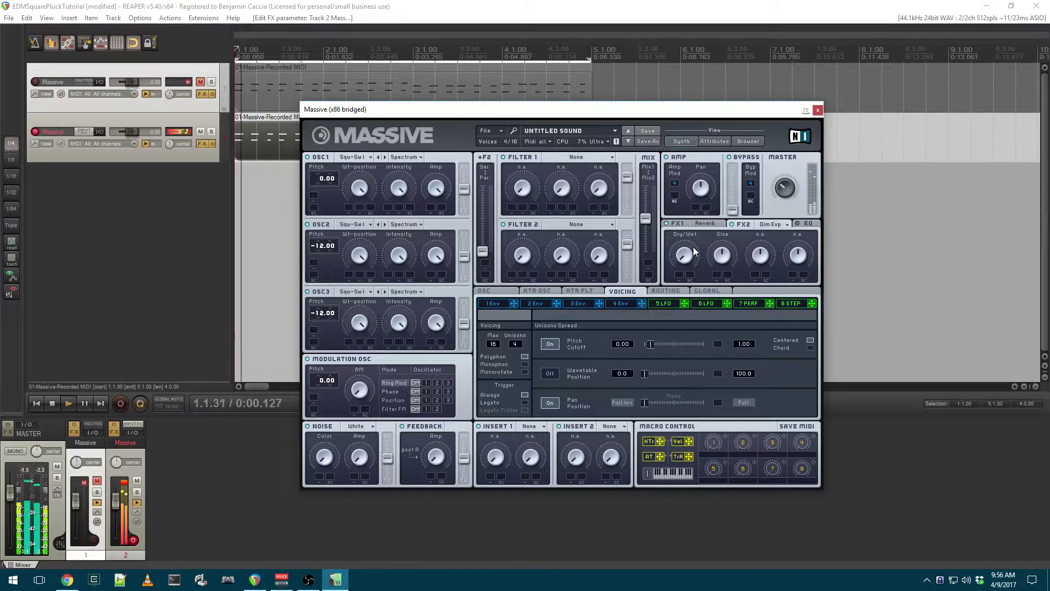
drag(684, 258, 679, 242)
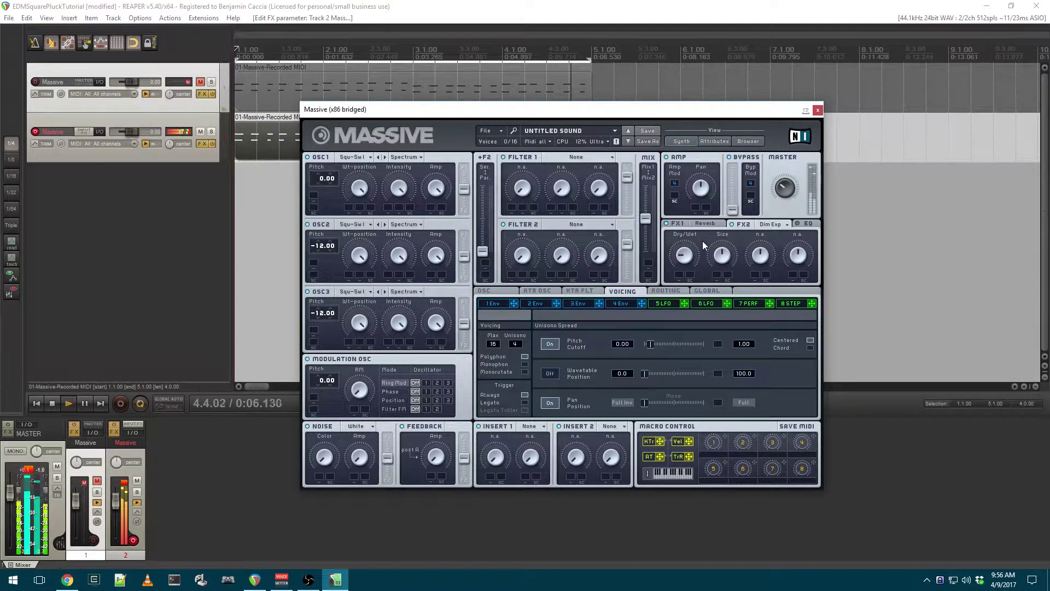
key(space)
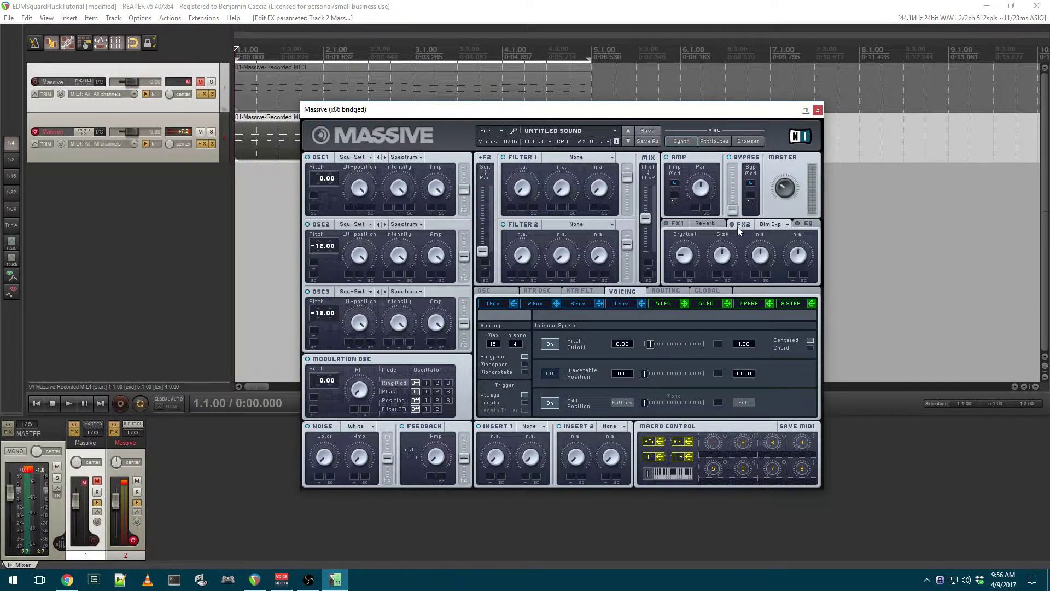
key(space)
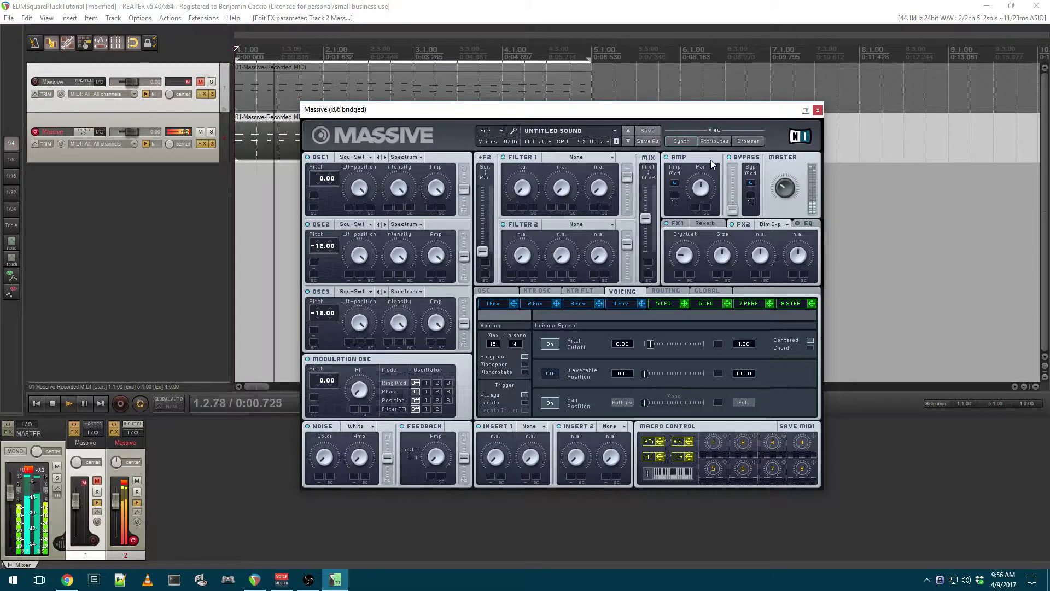
key(space)
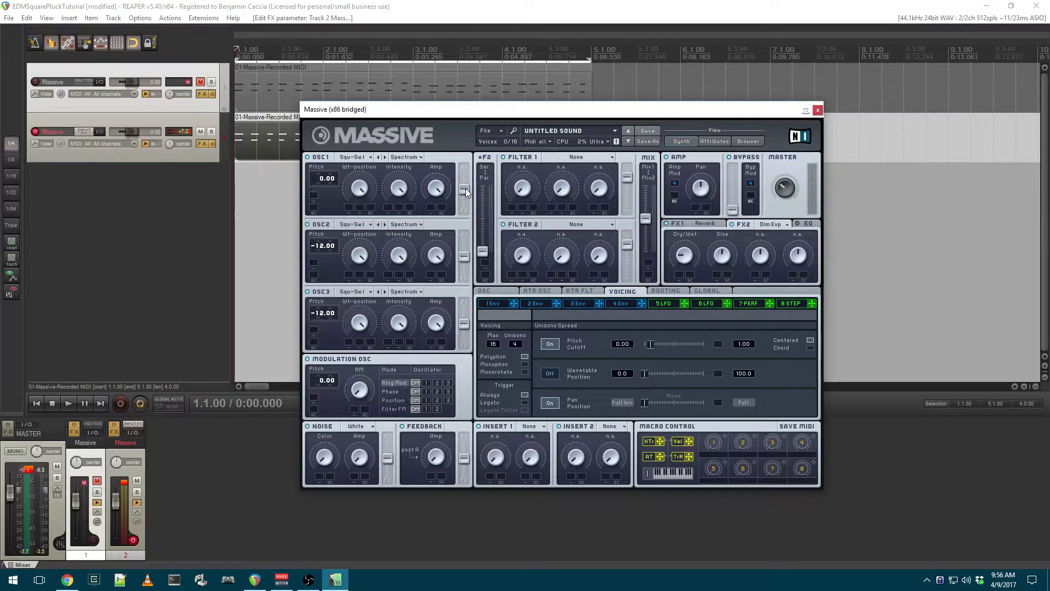
Route all three oscillators fully to Filter 1 and set the filter routing to serial.
drag(465, 188, 465, 169)
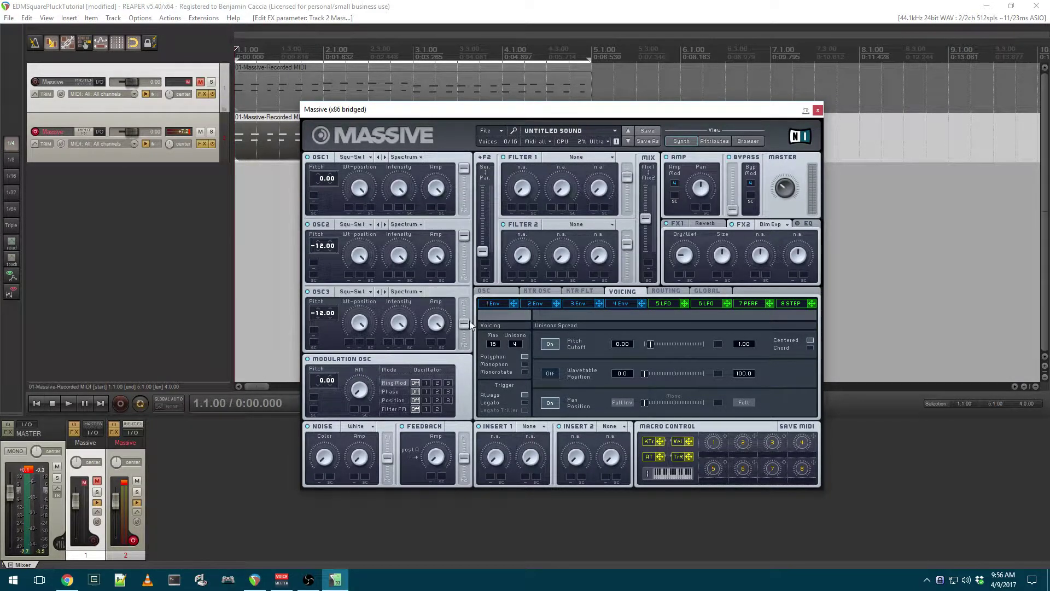
drag(464, 323, 465, 302)
drag(482, 251, 483, 186)
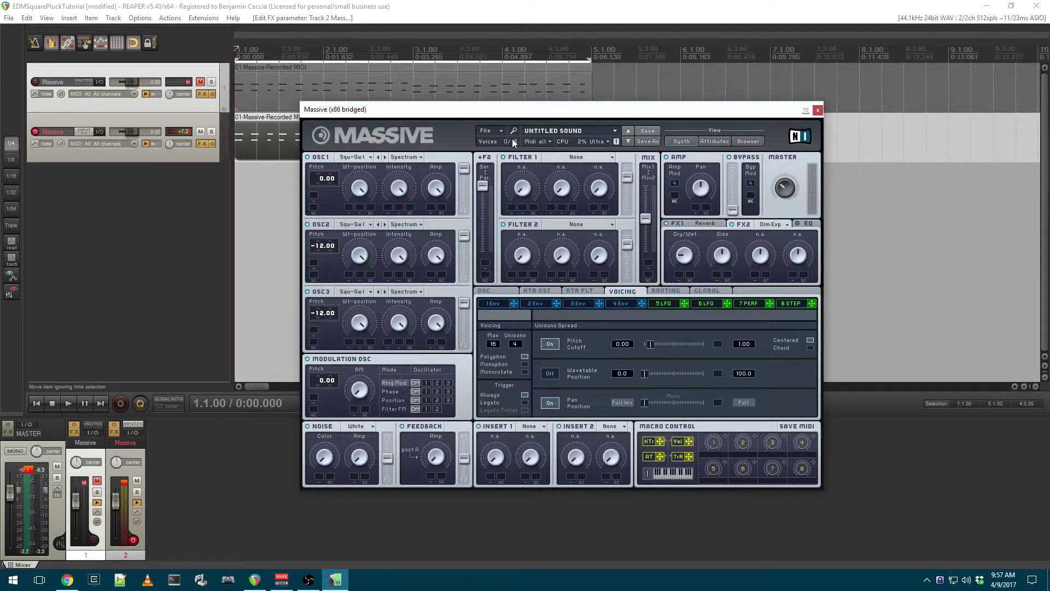
Set Filter 1 to Lowpass 2 with slightly raised resonance and audition the loop.
click(585, 158)
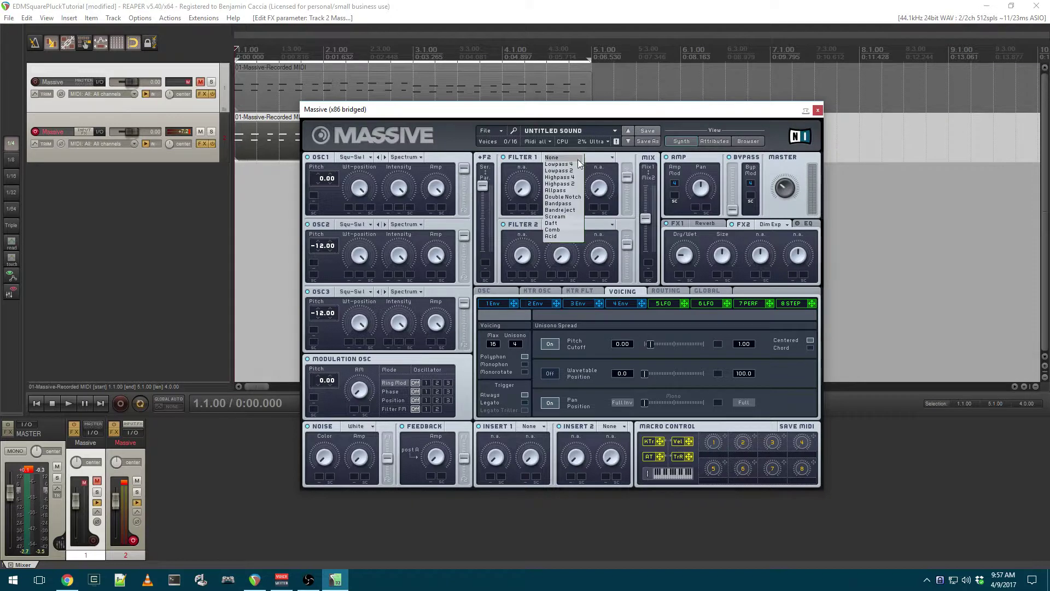
click(570, 171)
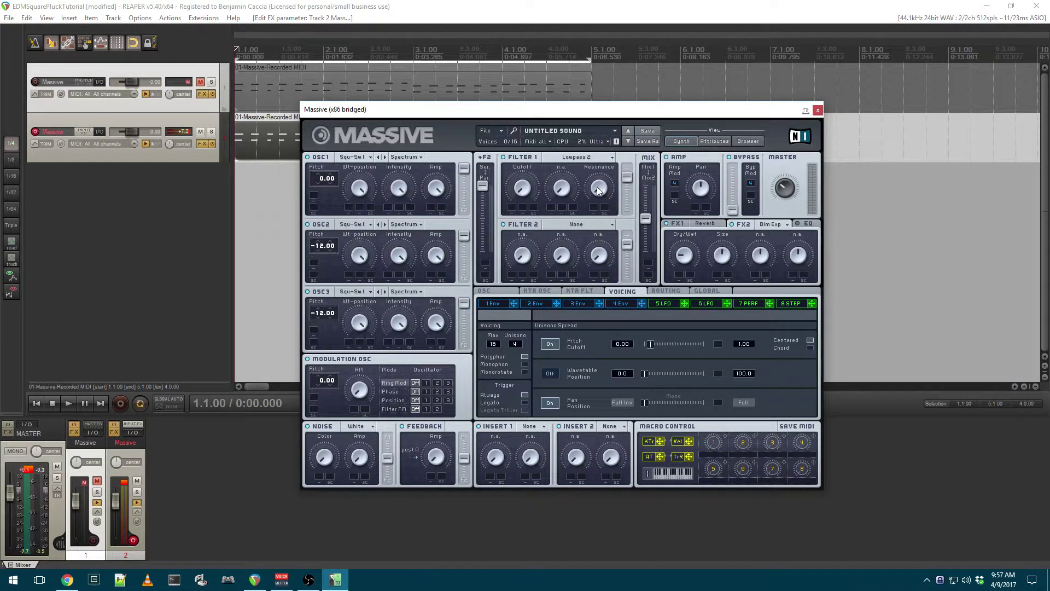
key(space)
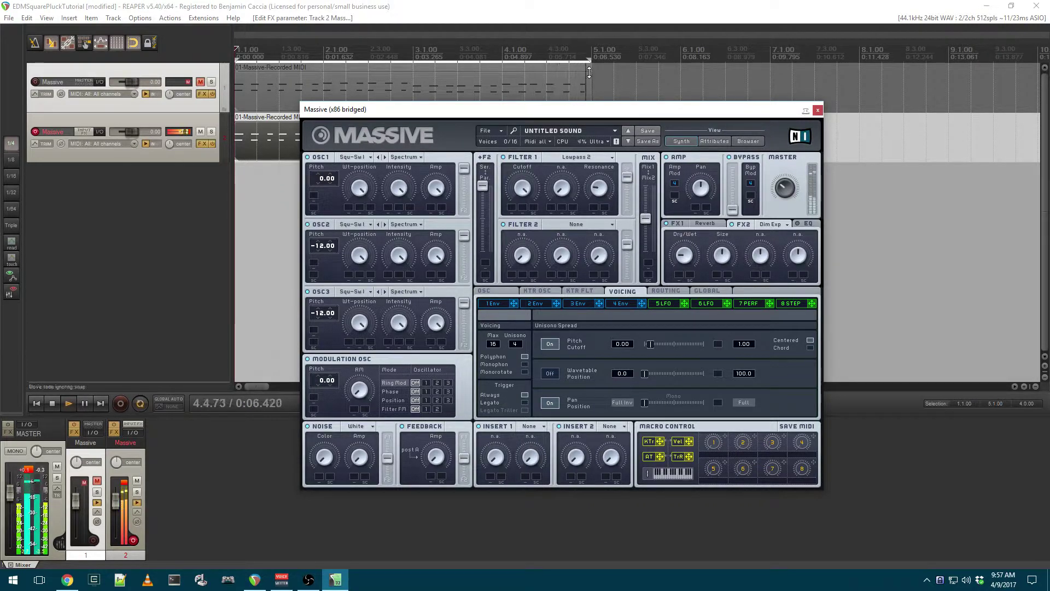
key(space)
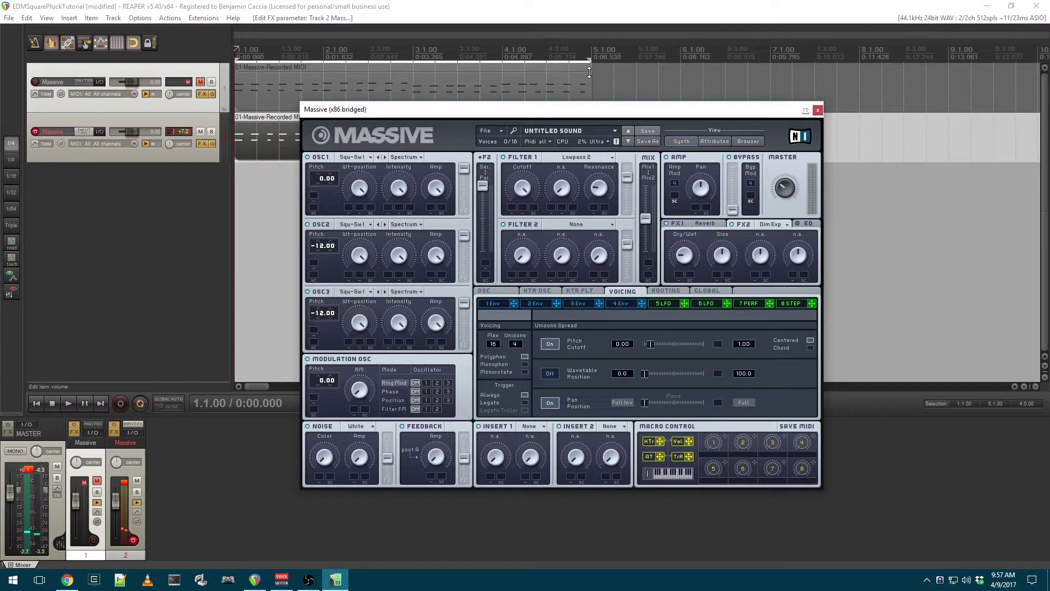